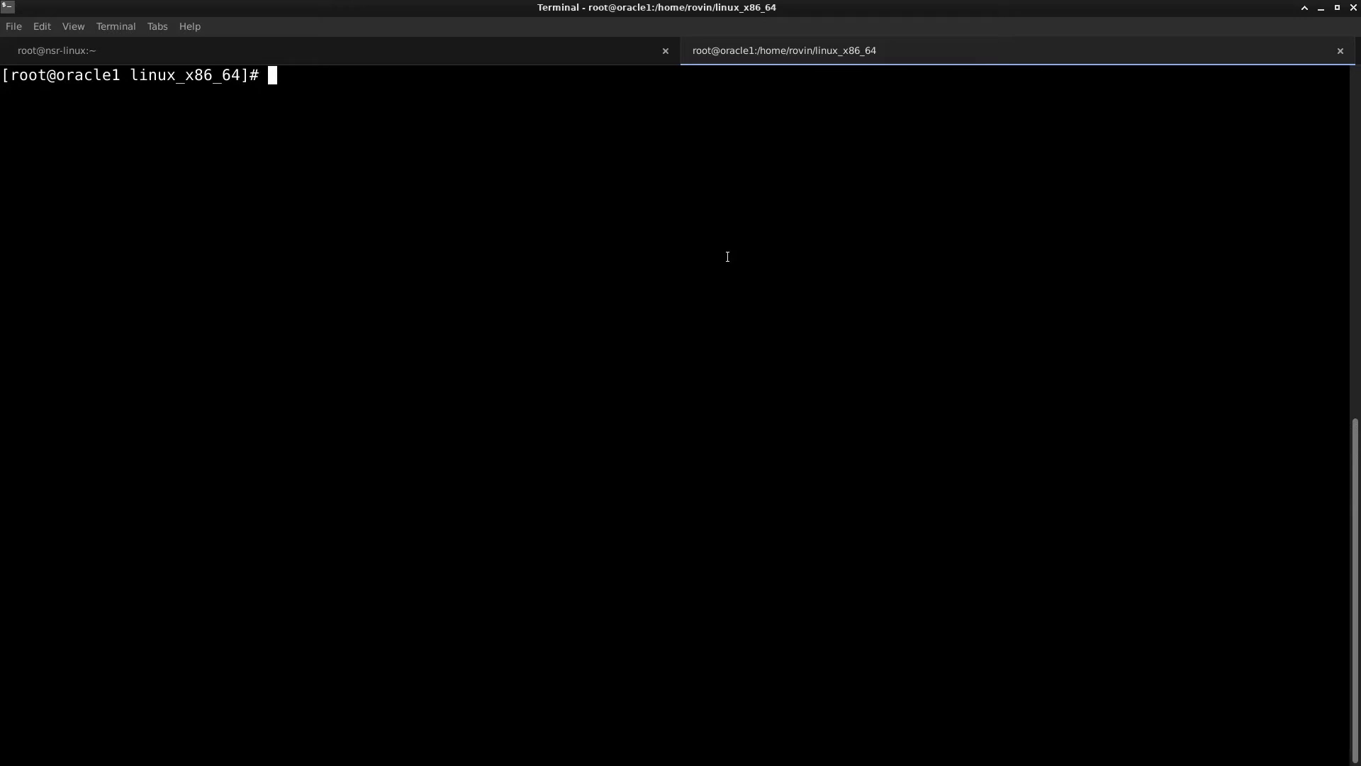
# Confirm the shell runs as root and list the installer files in the folder
pyautogui.write('whoami')
pyautogui.press('Return')
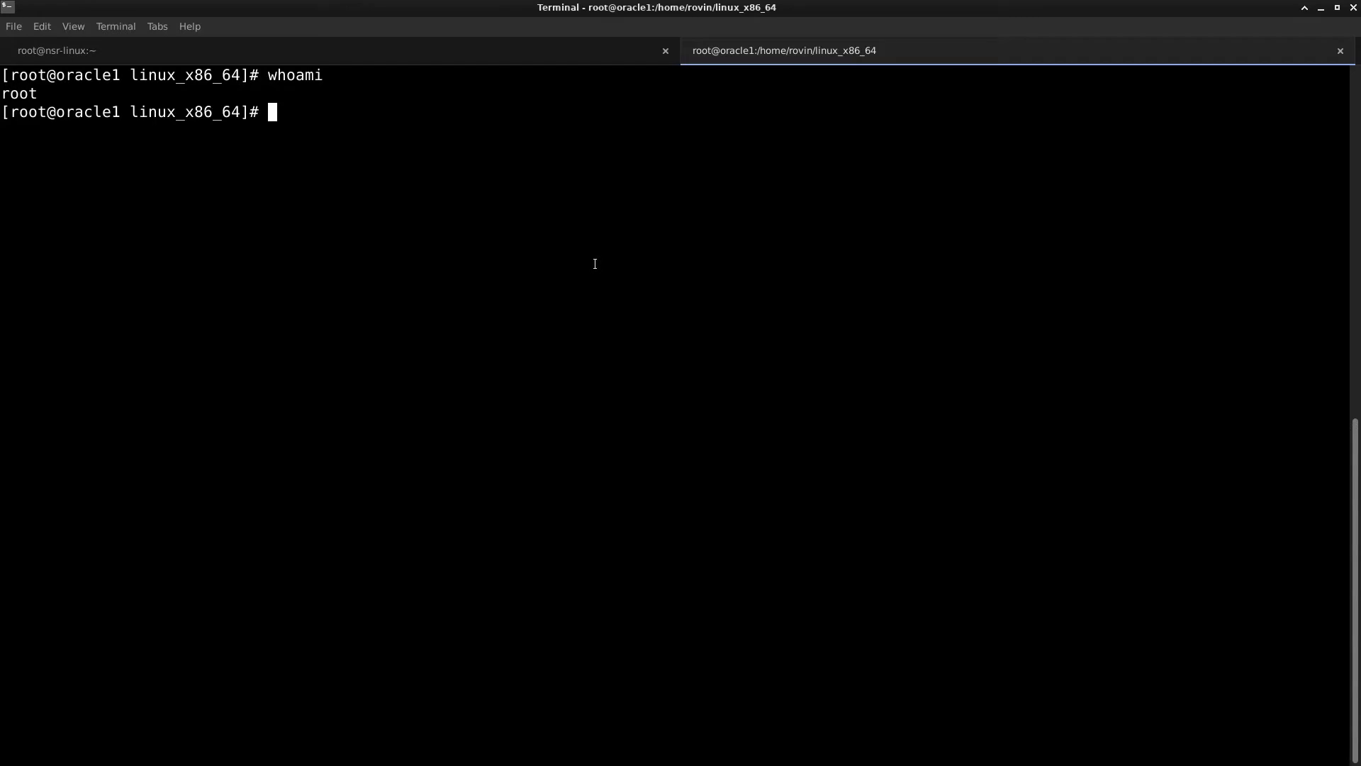
pyautogui.write('ls -la')
pyautogui.press('Return')
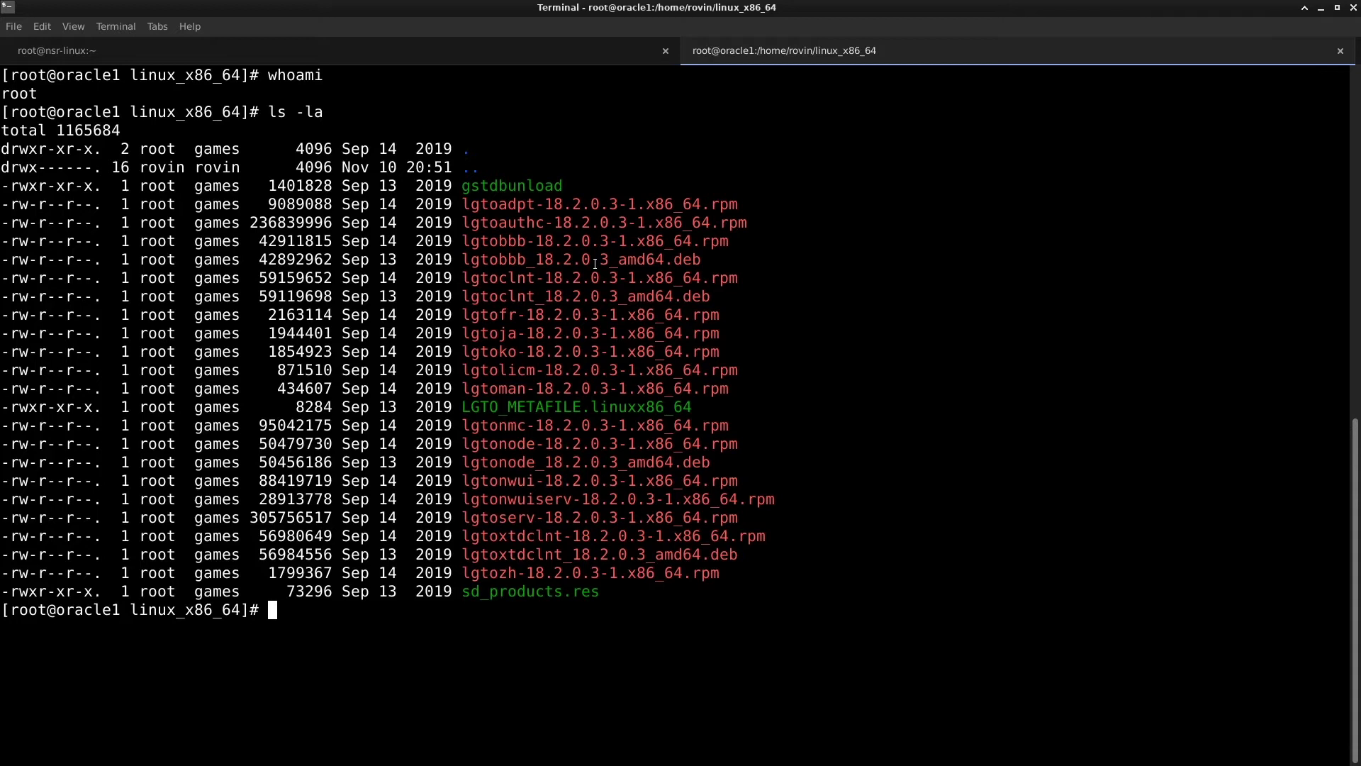
# Try installing lgtoclnt-18.2.0.3-1.x86_64.rpm with rpm -ivh, which reports it is already installed
pyautogui.write('rpm -ivh')
pyautogui.doubleClick(535, 278)
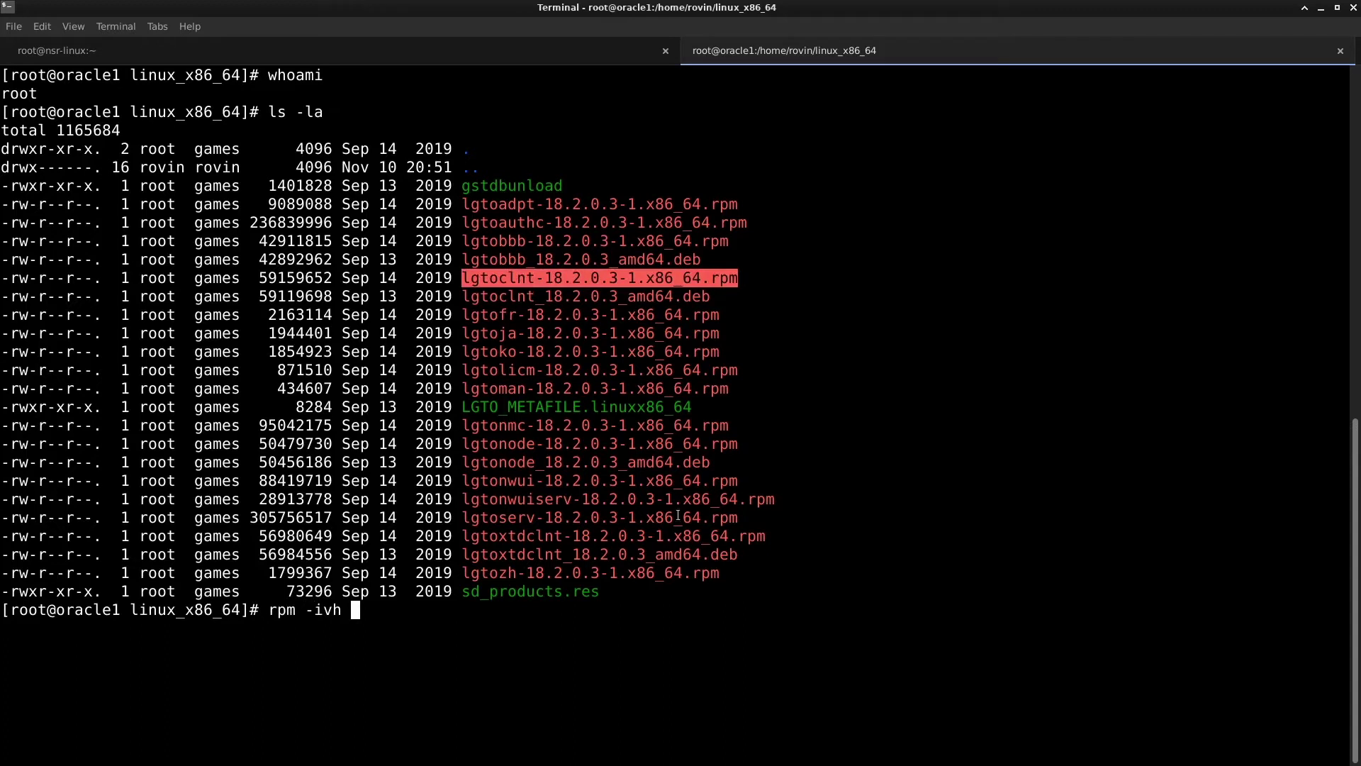
pyautogui.middleClick(810, 552)
pyautogui.press('Return')
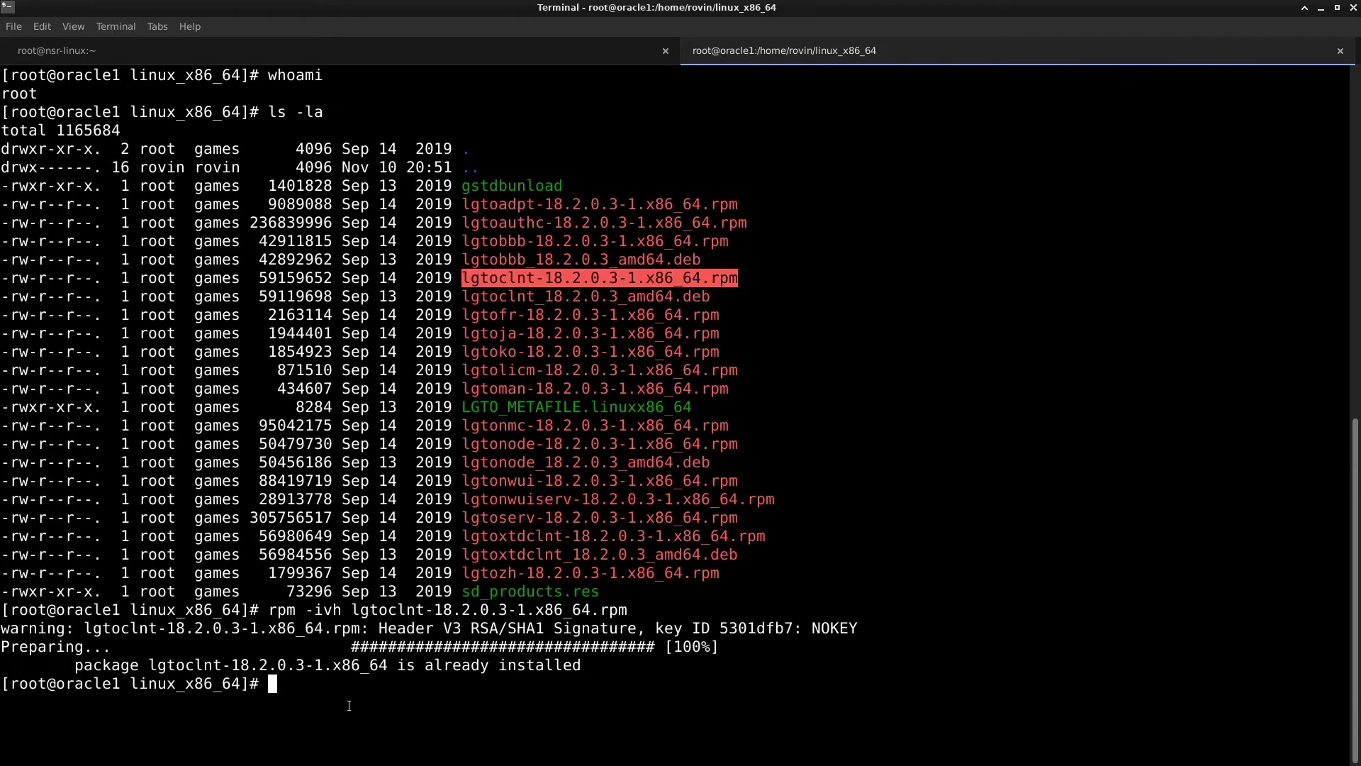
pyautogui.click(498, 679)
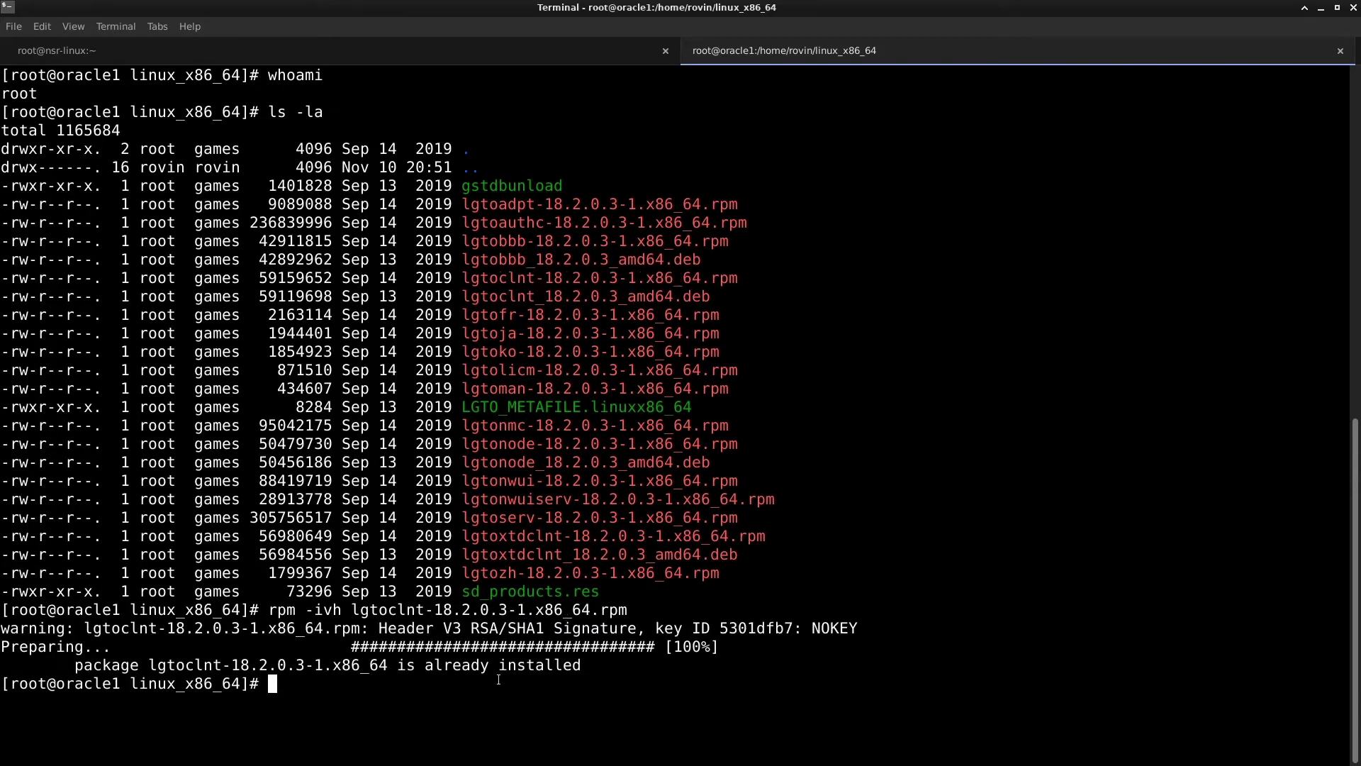
# Clear the screen, move up to the home folder with cd .., and list its contents
pyautogui.write('clear')
pyautogui.press('Return')
pyautogui.write('ls -la')
pyautogui.press('Return')
pyautogui.write('cd ..')
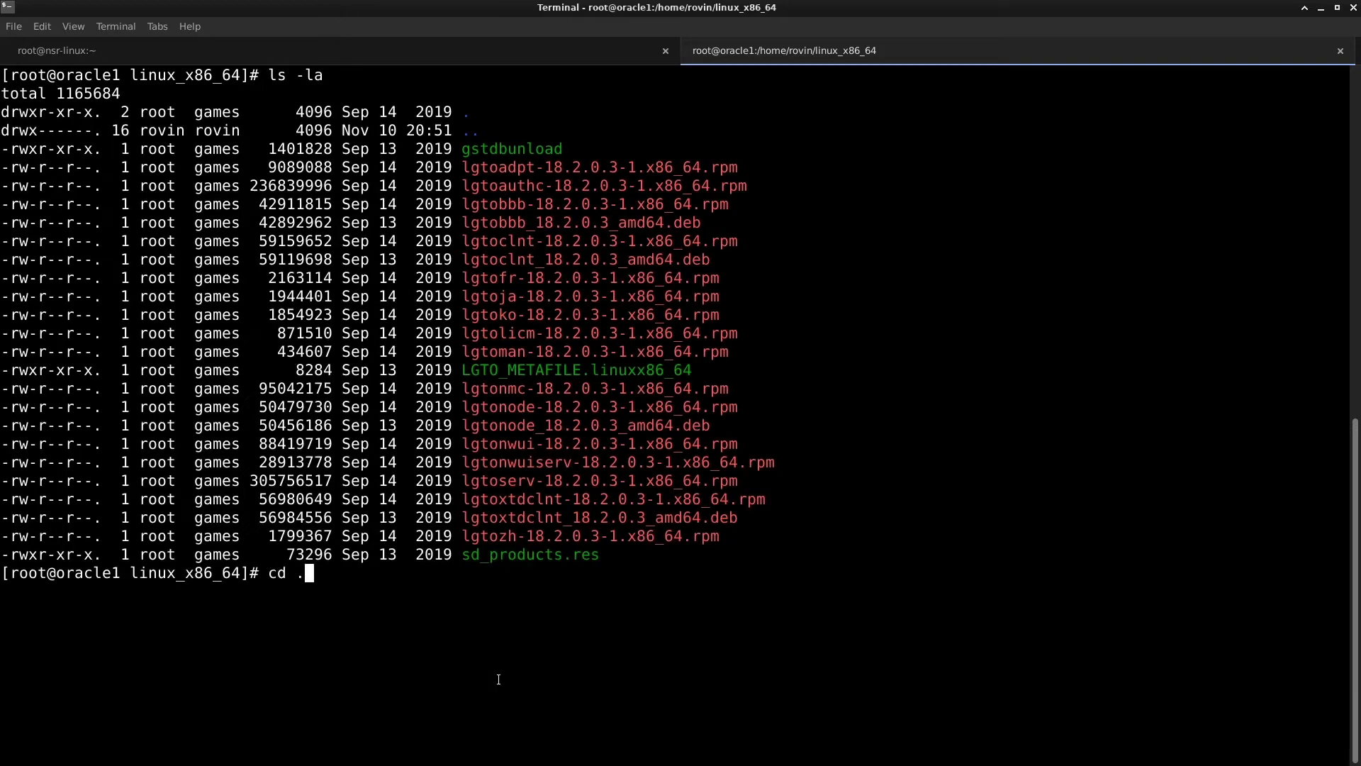
pyautogui.press('Return')
pyautogui.write('ls -la')
pyautogui.press('Return')
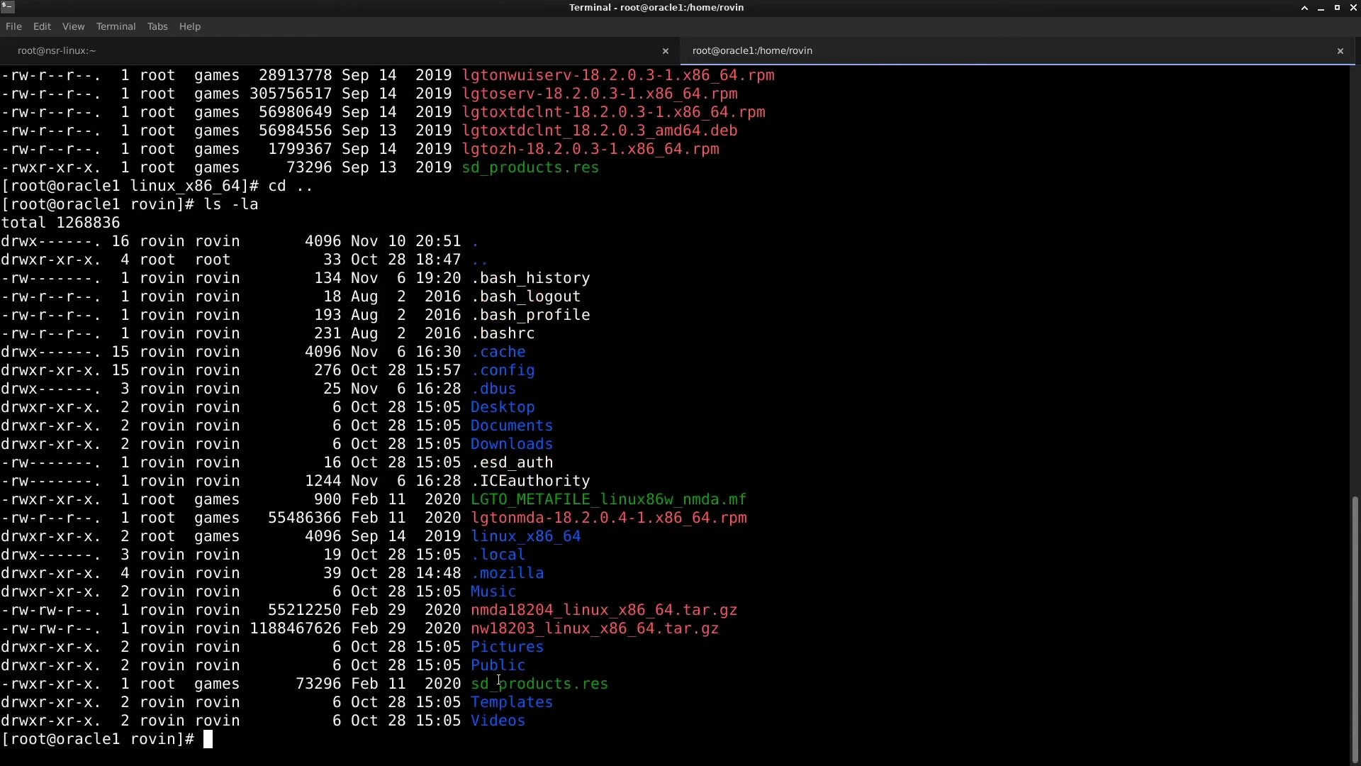
pyautogui.write('clear')
pyautogui.press('Return')
pyautogui.write('ls')
pyautogui.press('Return')
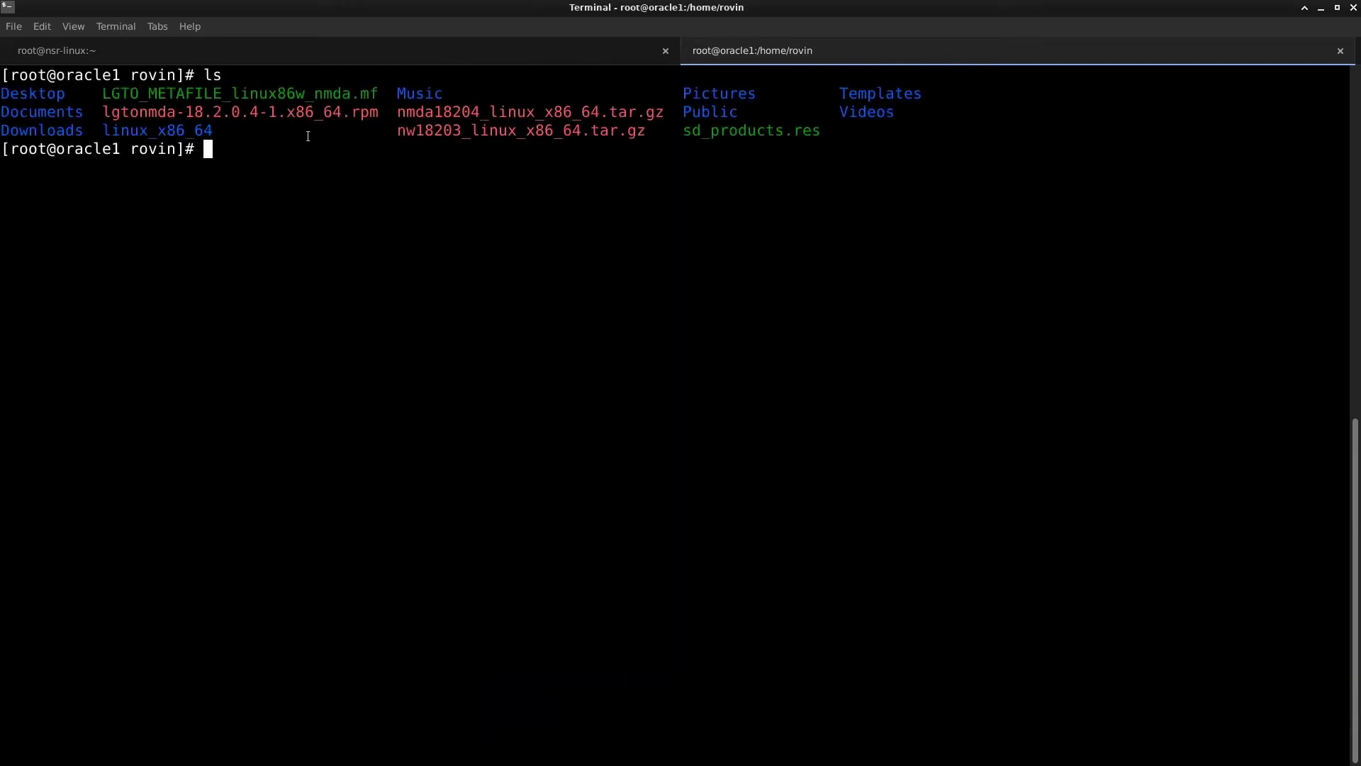
# Install lgtonmda-18.2.0.4-1.x86_64.rpm with rpm -ivh, then clear the screen
pyautogui.doubleClick(301, 111)
pyautogui.hotkey('ctrl', 'c')
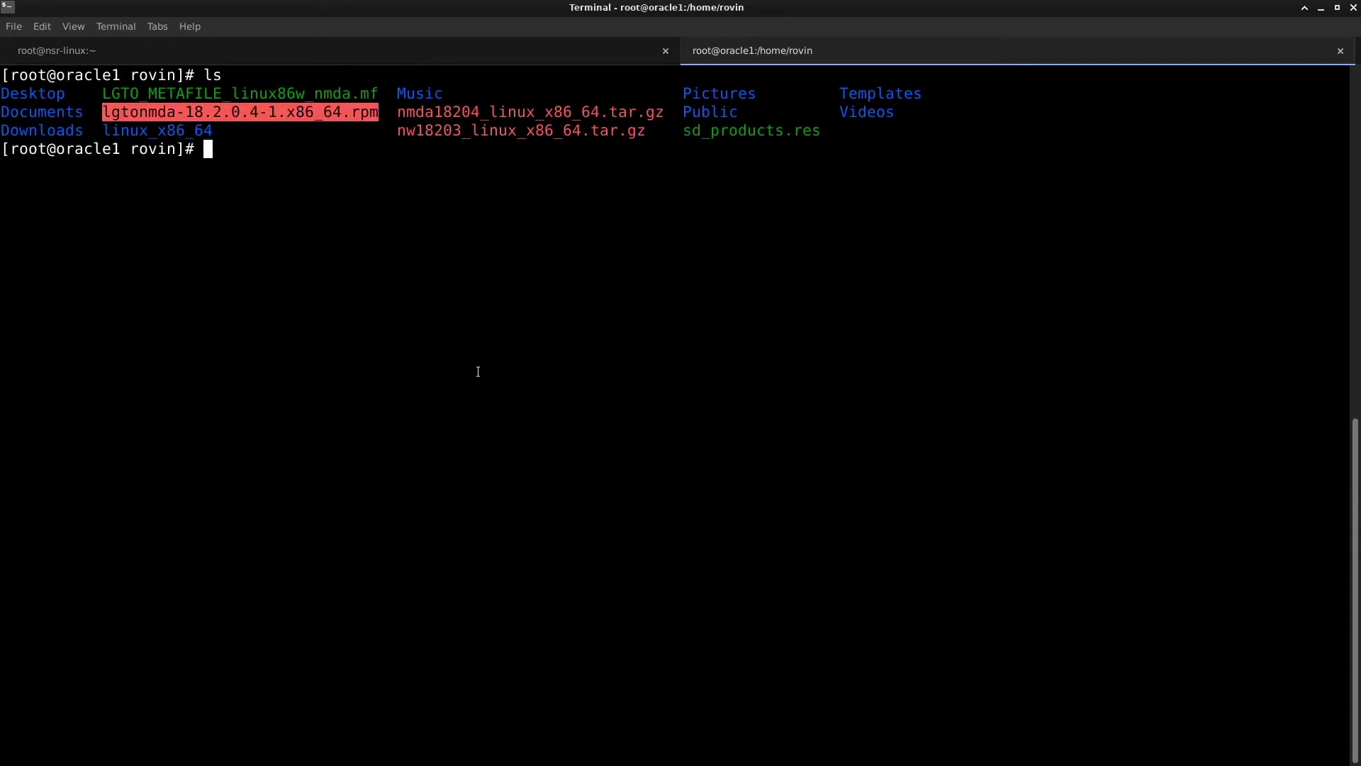
pyautogui.write('rpm -ivh -')
pyautogui.press('BackSpace')
pyautogui.hotkey('ctrl', 'shift', 'v')
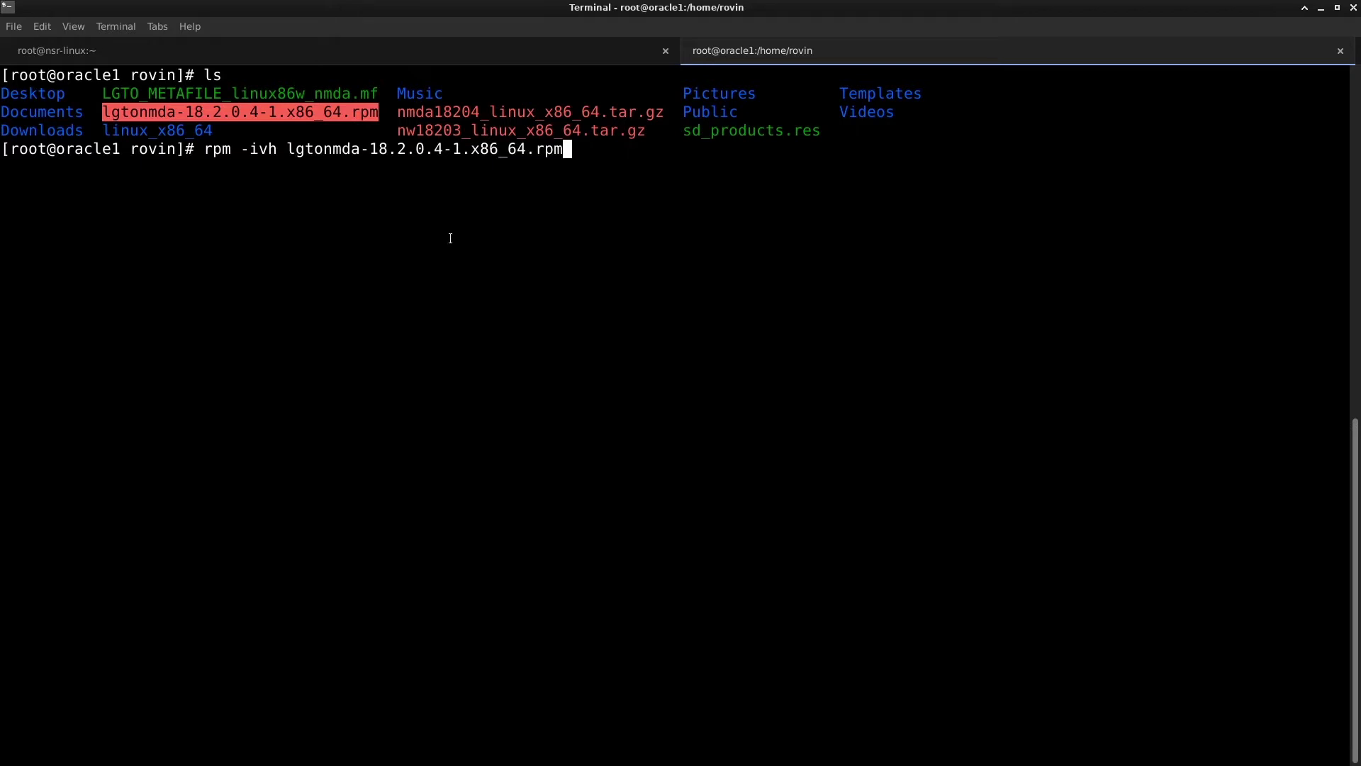
pyautogui.press('Return')
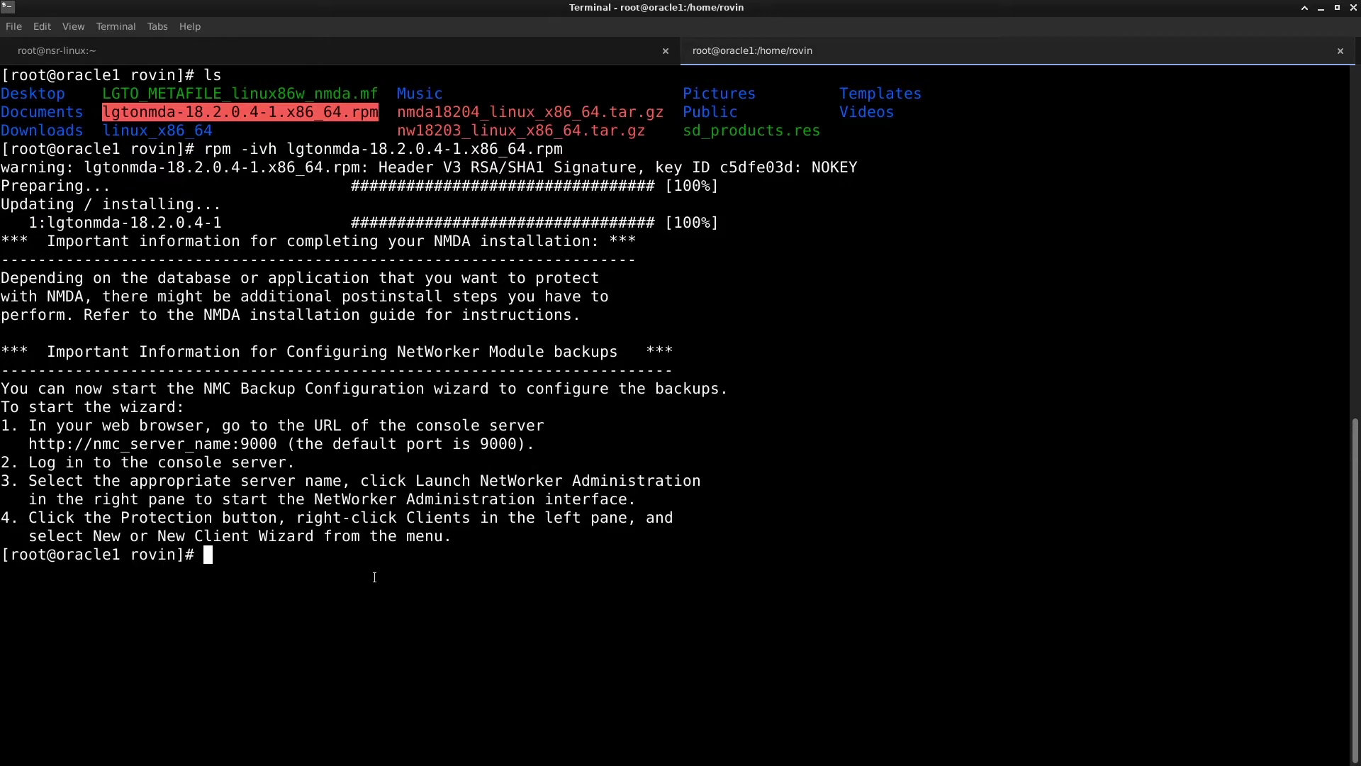
pyautogui.hotkey('ctrl', 'l')
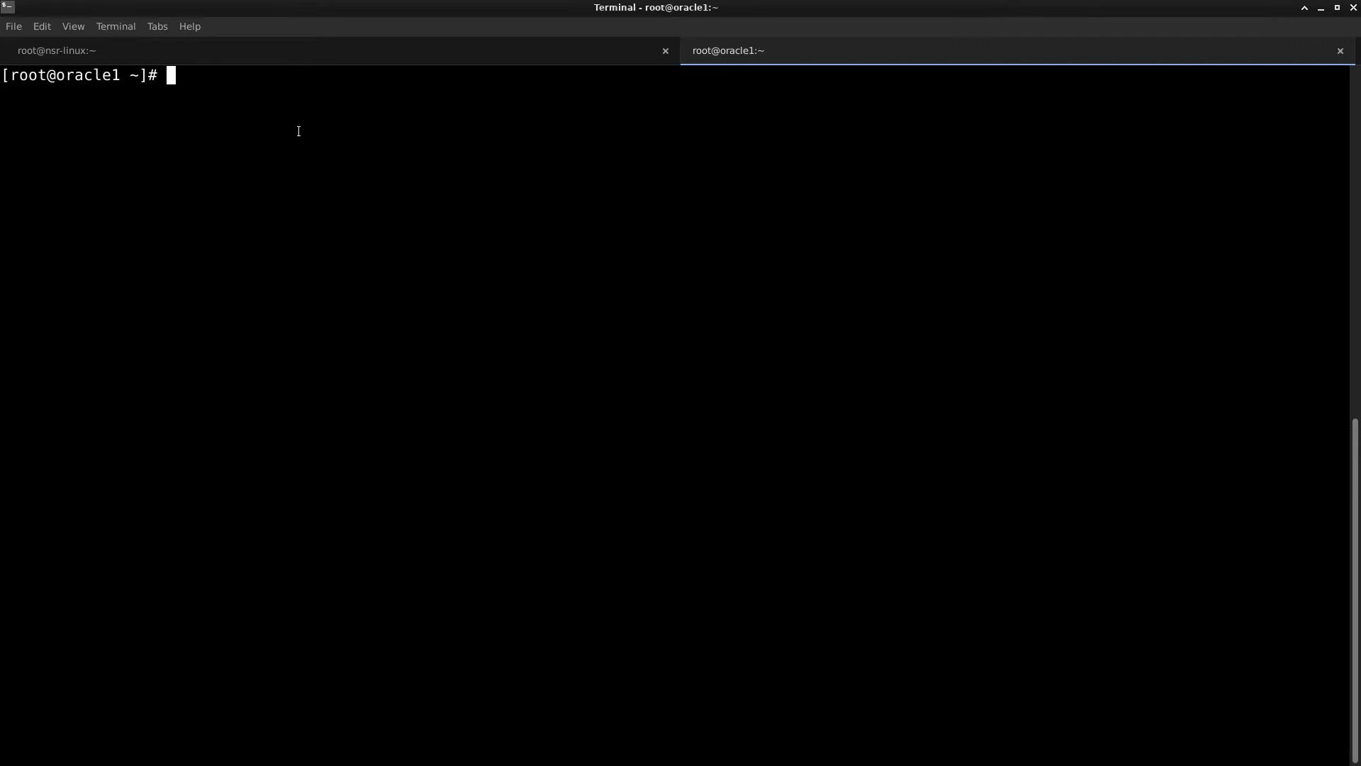
# Change into /u01/app/oracle/product/12.2.0/dbhome_1/lib
pyautogui.write('cd ORACLE_HOME')
pyautogui.press('BackSpace')
pyautogui.press('BackSpace')
pyautogui.press('BackSpace')
pyautogui.press('BackSpace')
pyautogui.press('BackSpace')
pyautogui.press('BackSpace')
pyautogui.press('BackSpace')
pyautogui.press('BackSpace')
pyautogui.press('BackSpace')
pyautogui.press('BackSpace')
pyautogui.press('BackSpace')
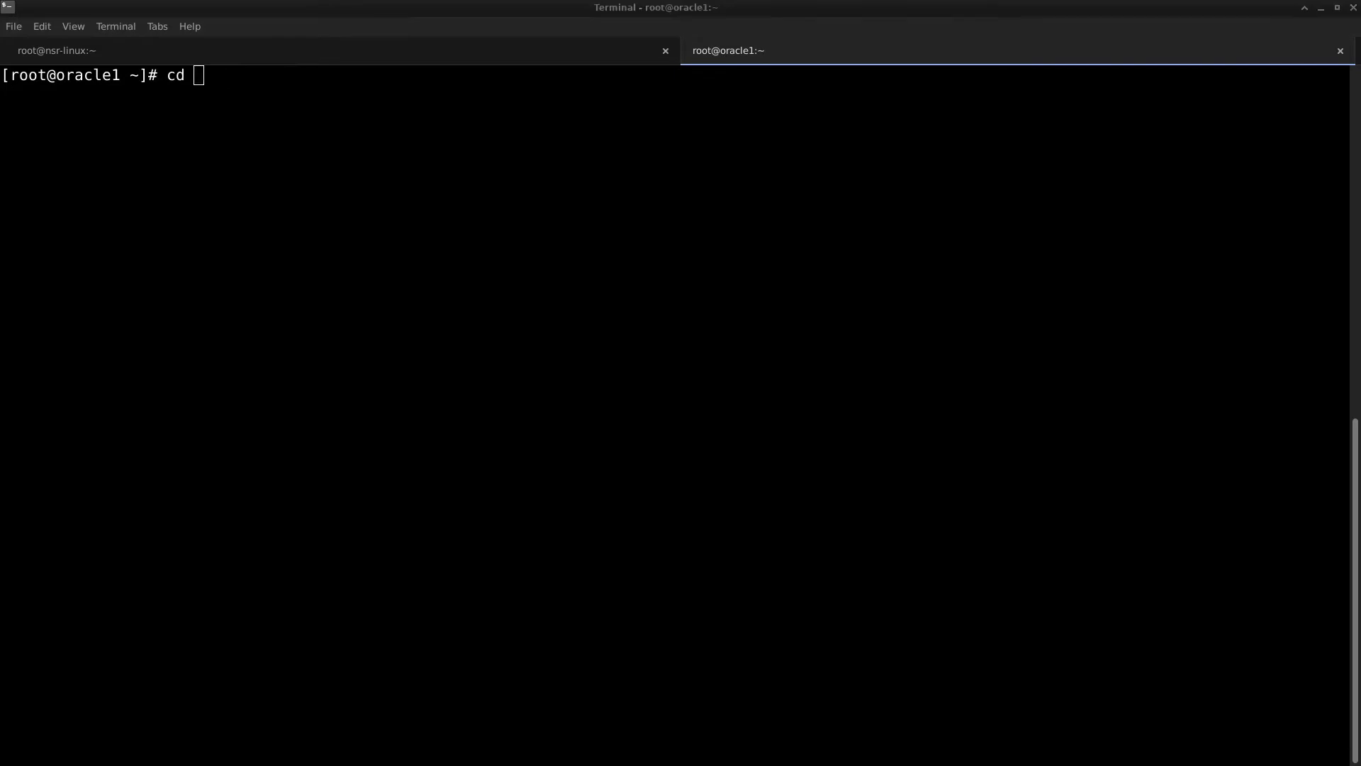
pyautogui.rightClick(536, 202)
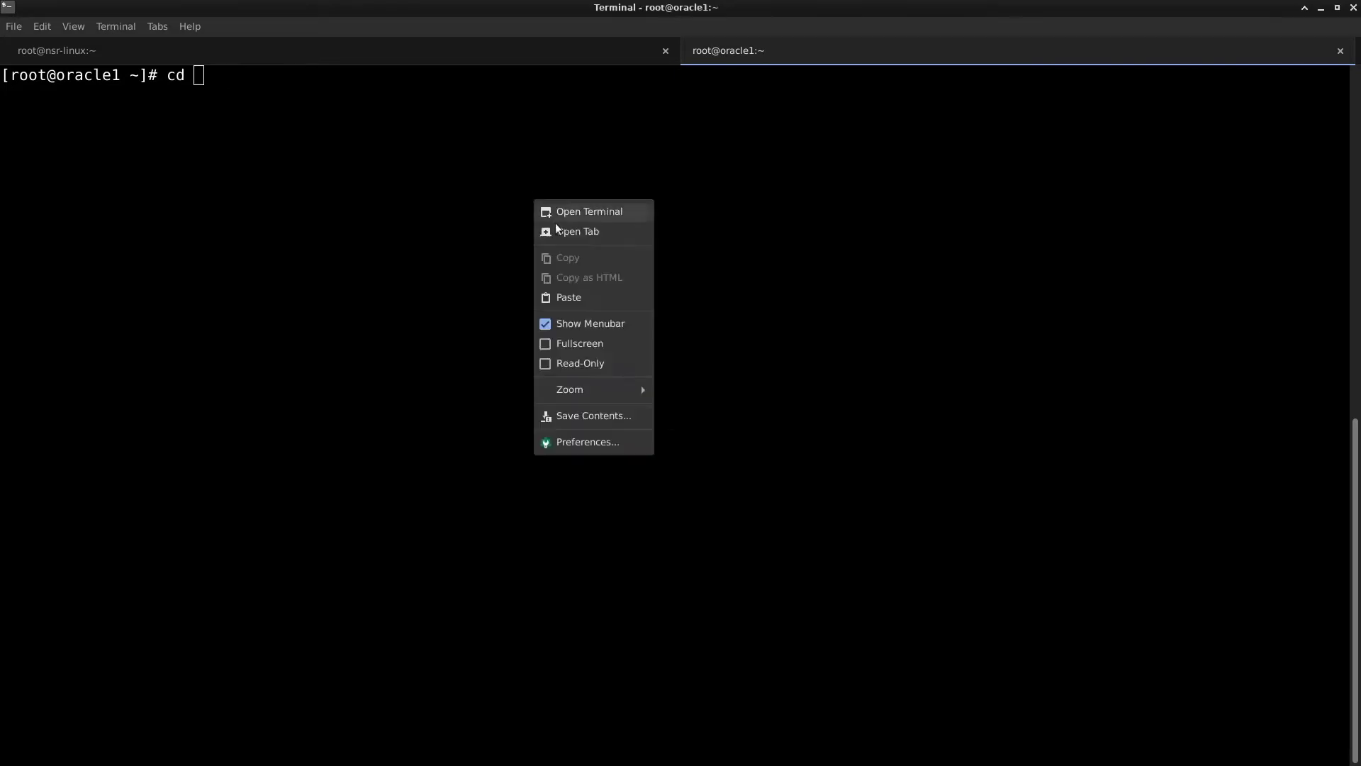
pyautogui.click(578, 301)
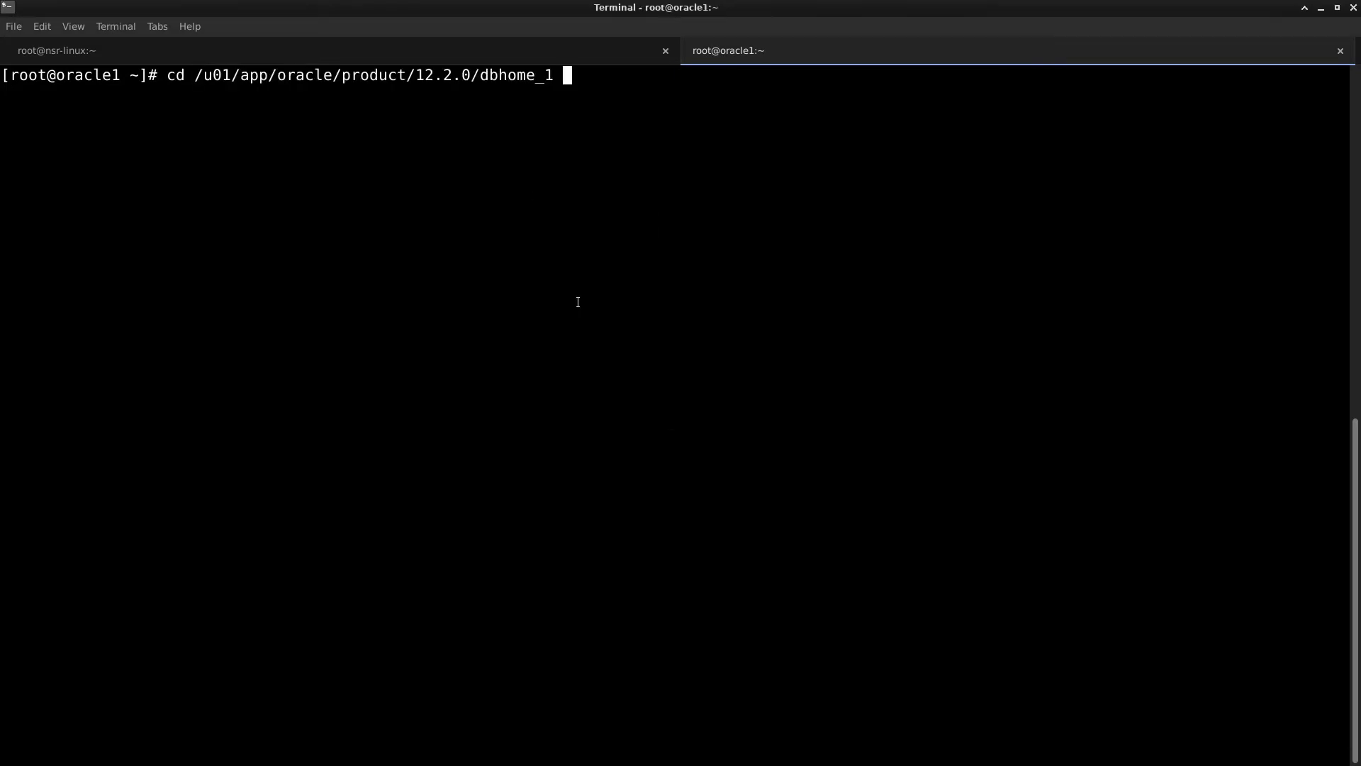
pyautogui.press('Return')
pyautogui.write('cd lib/')
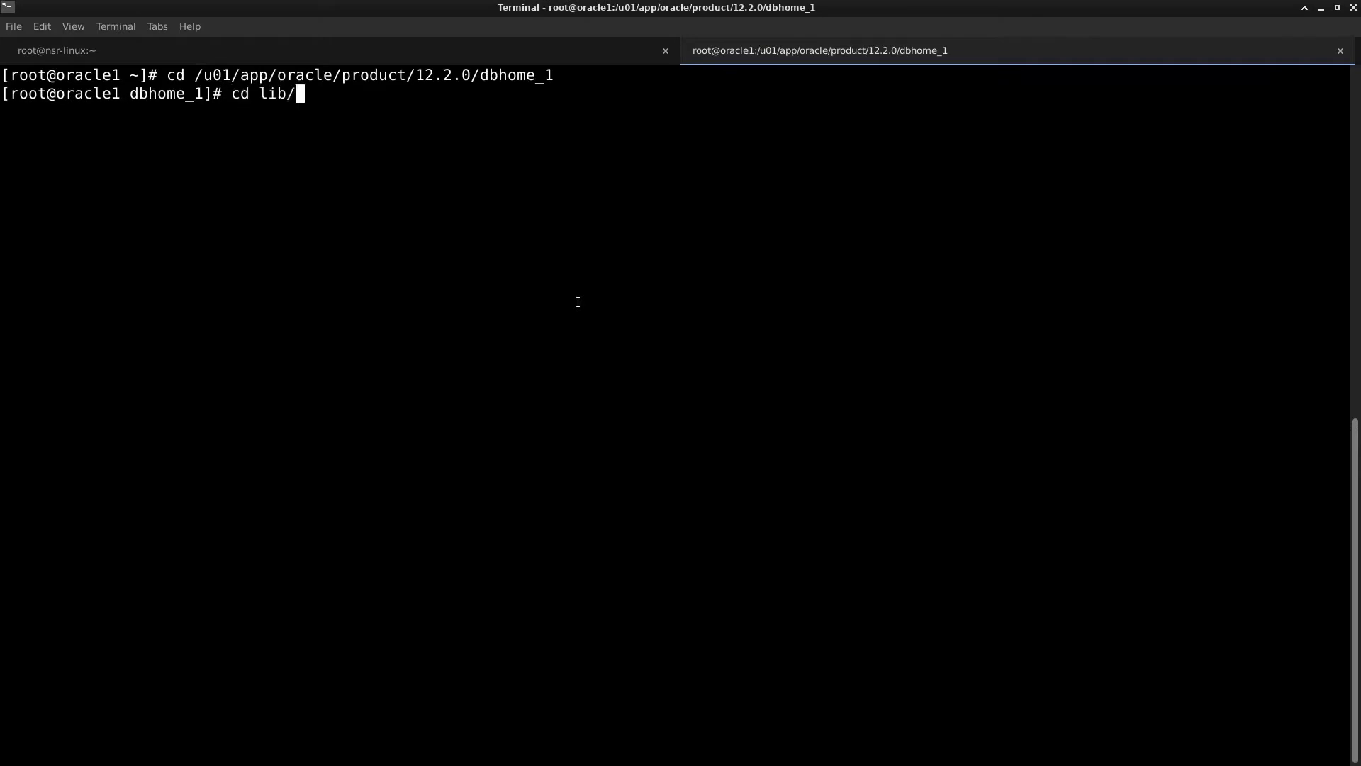
pyautogui.press('Return')
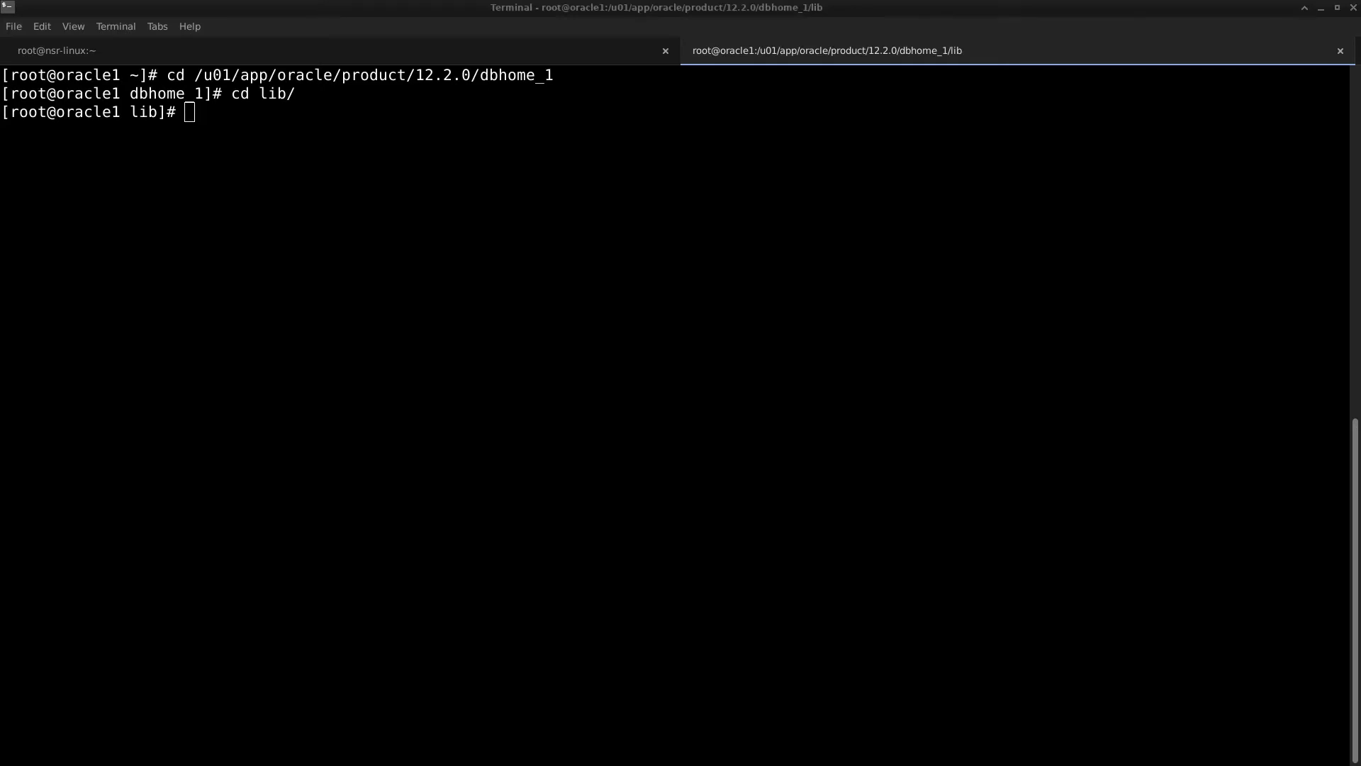
# Check that /usr/lib/libnsrora.so exists with ls -la
pyautogui.click(489, 188)
pyautogui.rightClick(489, 188)
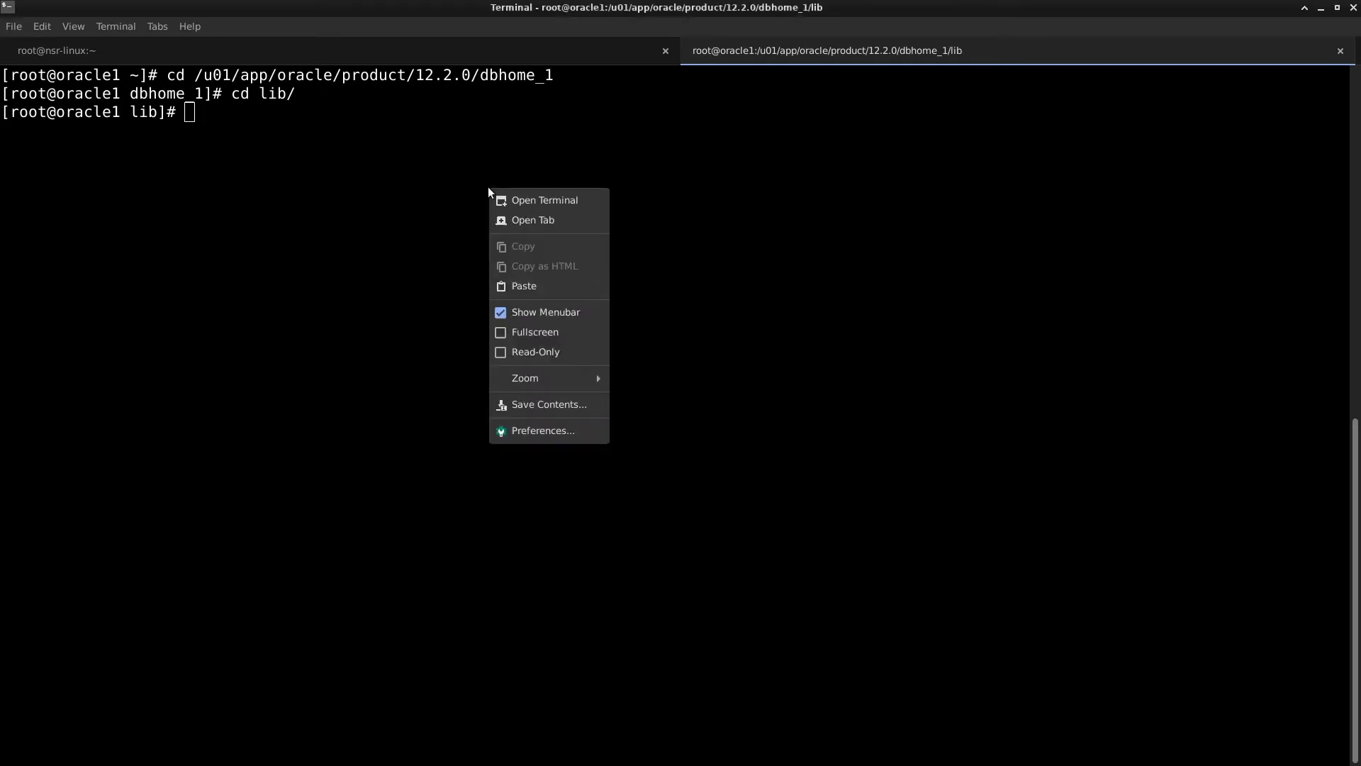
pyautogui.click(551, 289)
pyautogui.press('Home')
pyautogui.write('ls -la')
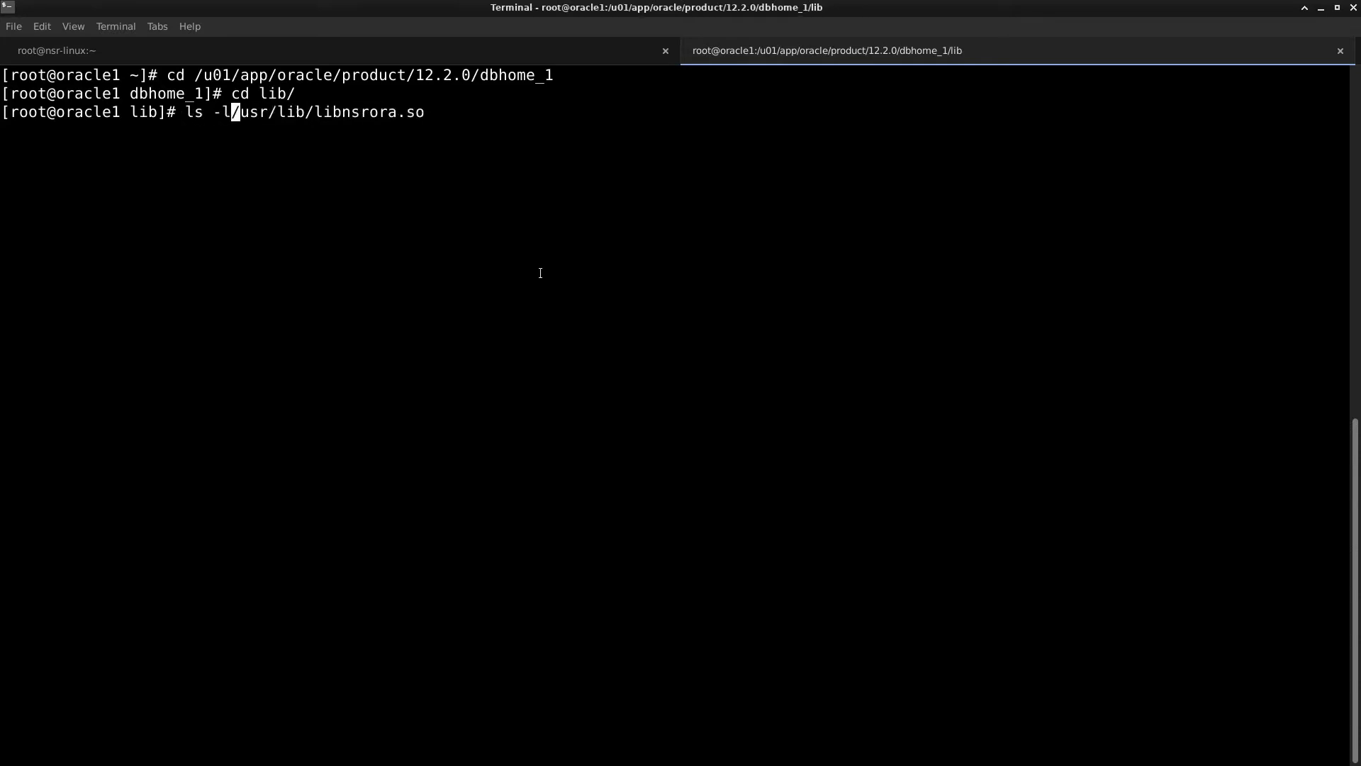
pyautogui.press('Return')
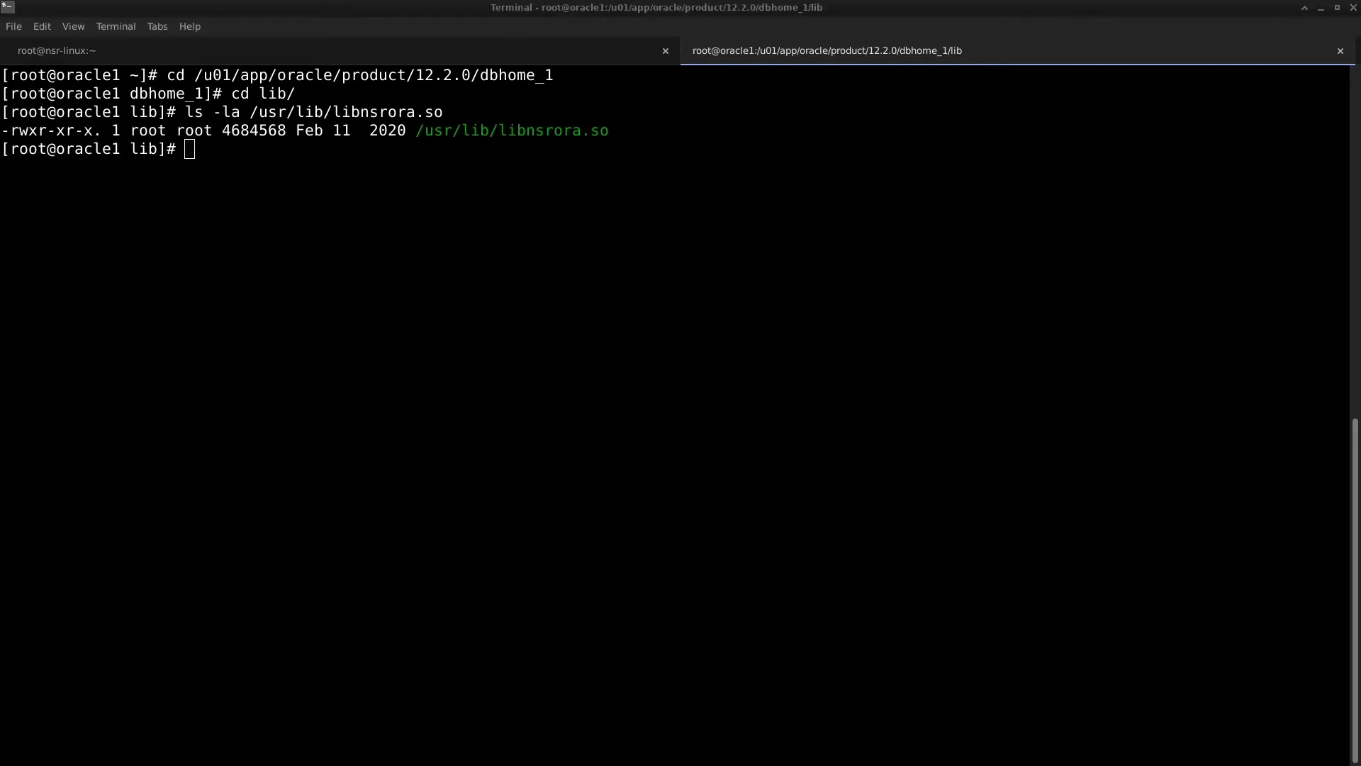
# Create the libobk.so symlink to /usr/lib/libnsrora.so and verify it with ls -la libobk.so
pyautogui.click(610, 233)
pyautogui.rightClick(611, 235)
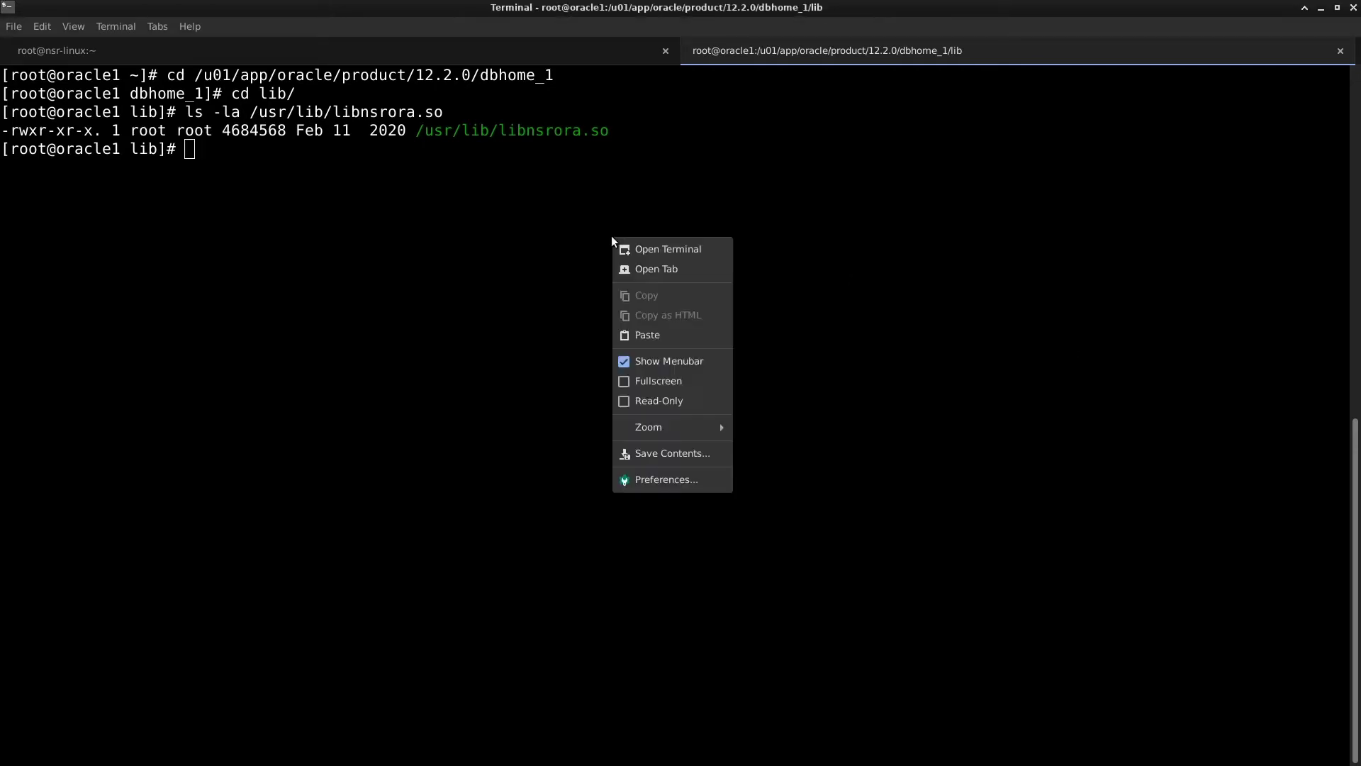
pyautogui.click(669, 338)
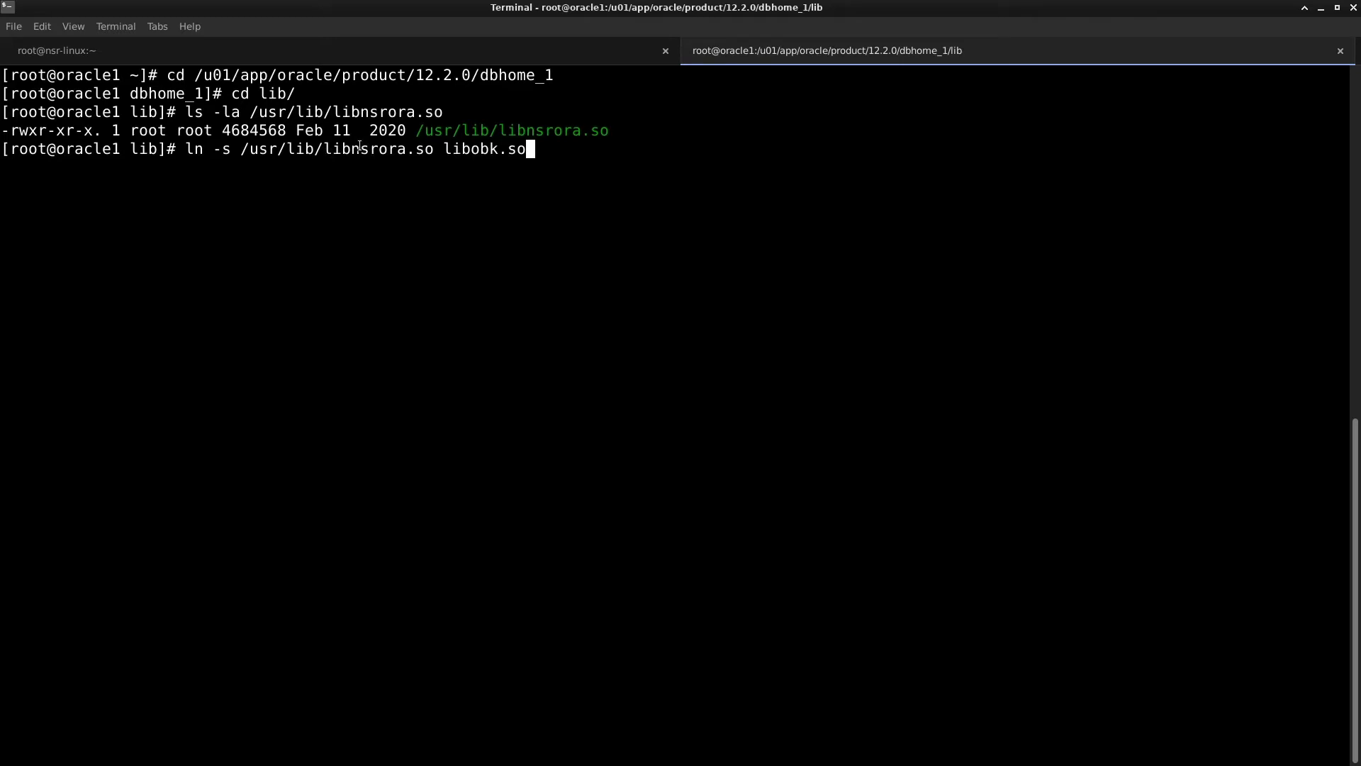
pyautogui.press('Return')
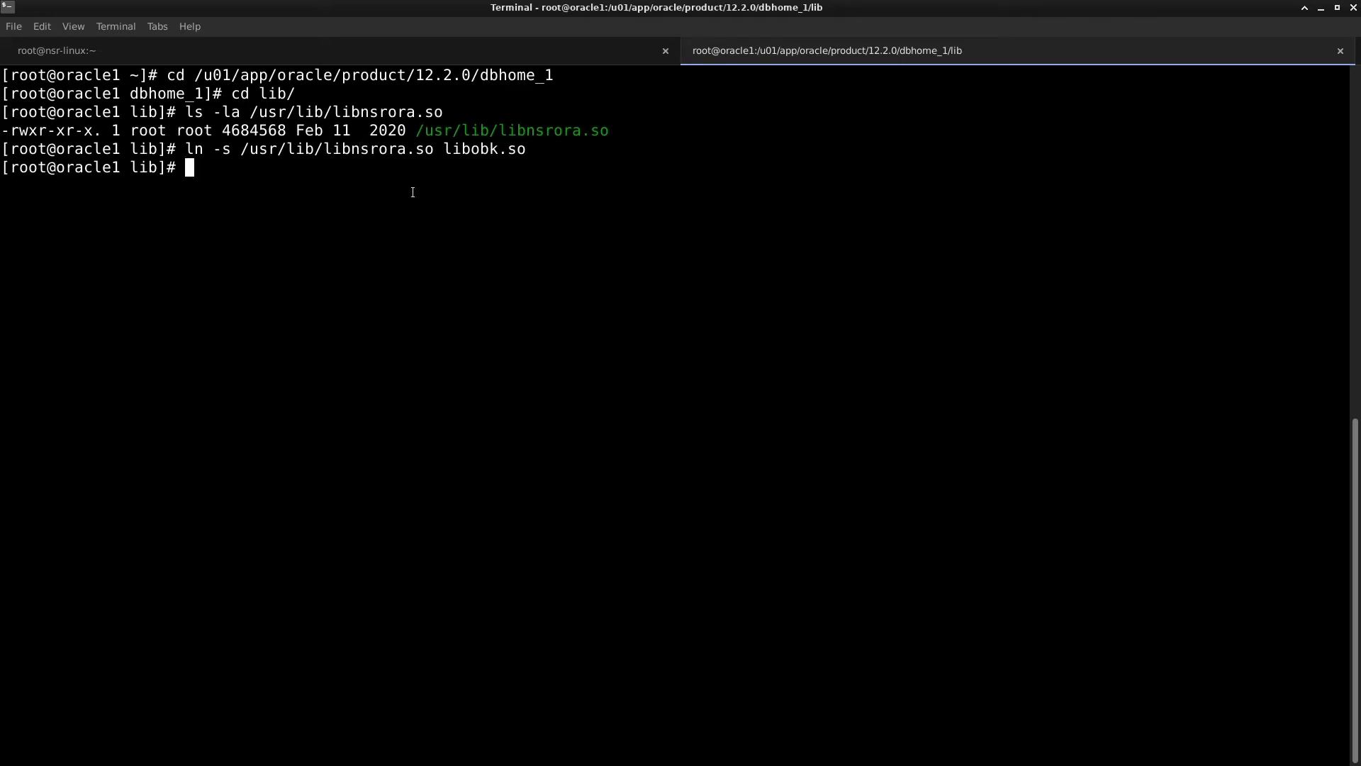
pyautogui.write('ls -la')
pyautogui.moveTo(444, 149); pyautogui.dragTo(526, 150)
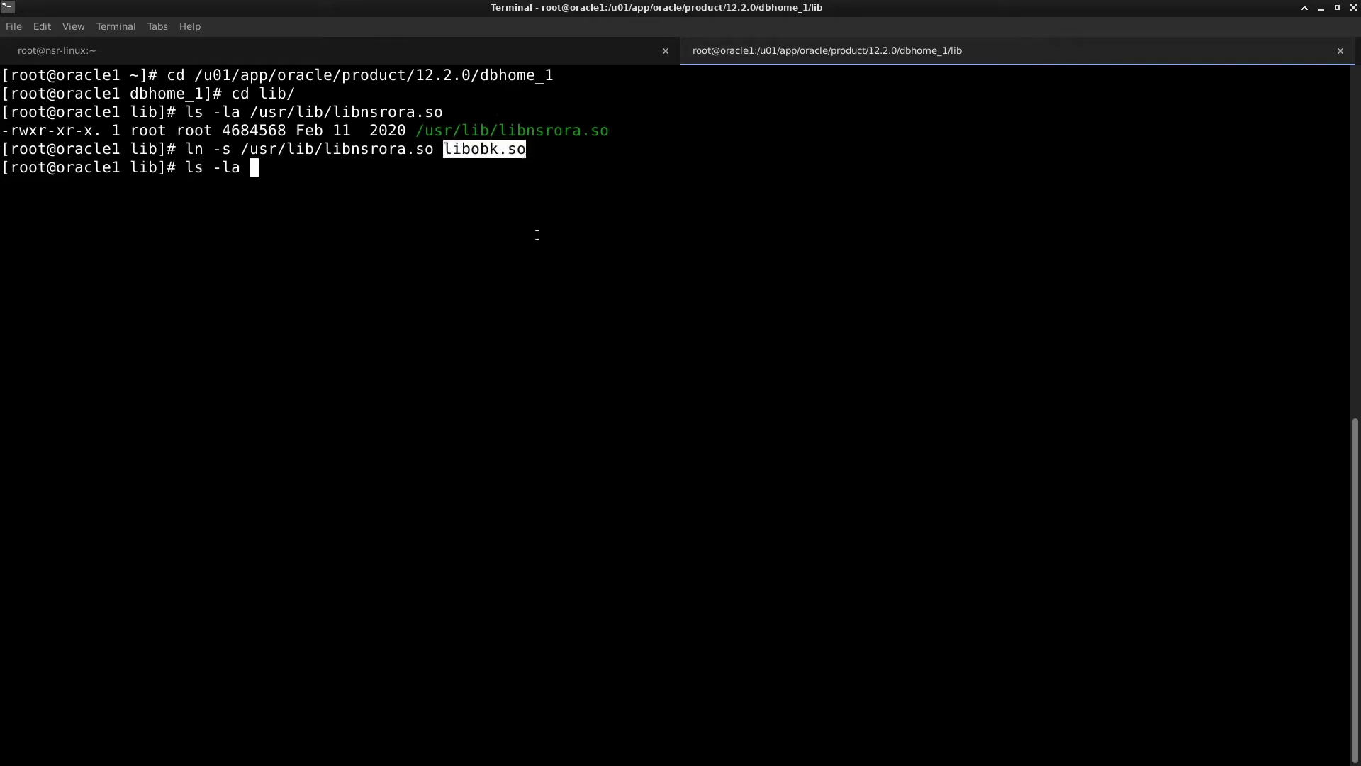
pyautogui.middleClick(551, 266)
pyautogui.press('Return')
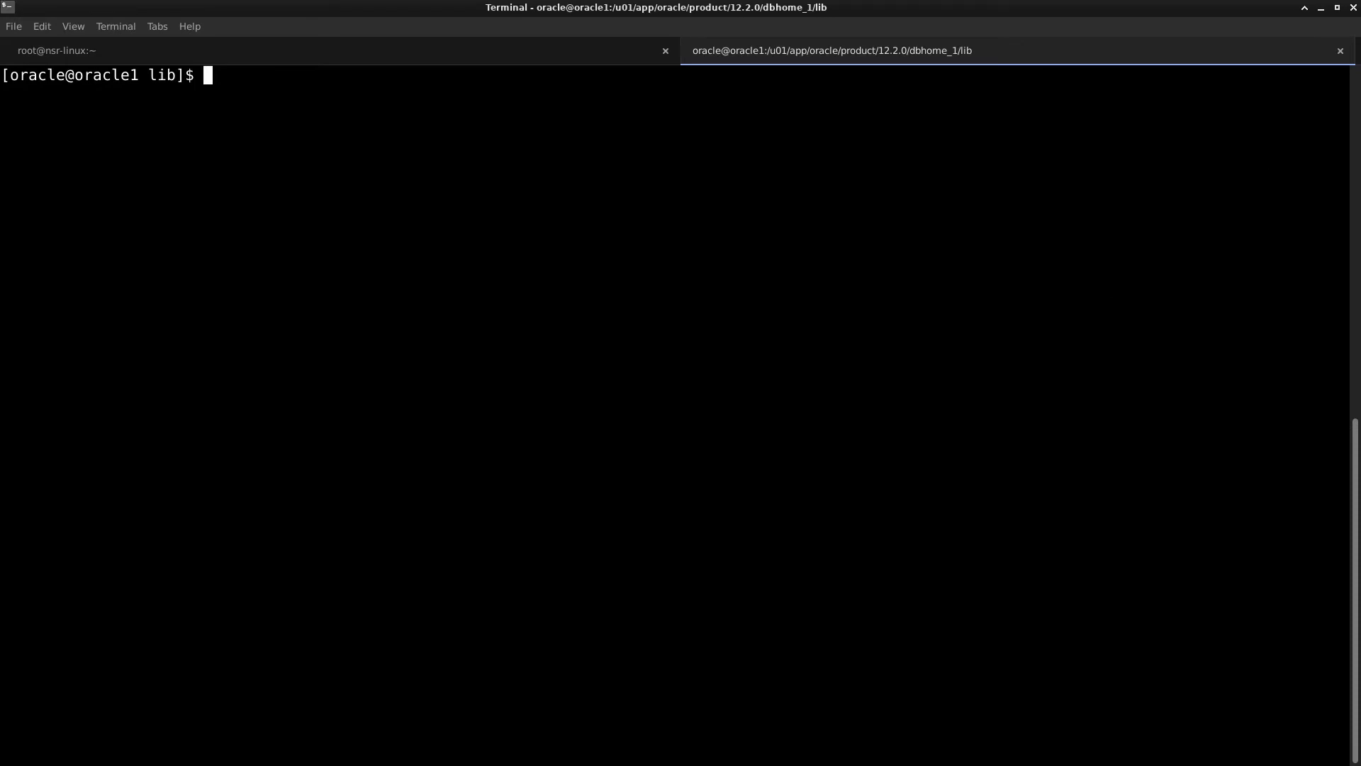
# Switch back to the NetWorker Administration window showing the server's Lockboxes page
pyautogui.hotkey('alt', 'Tab')
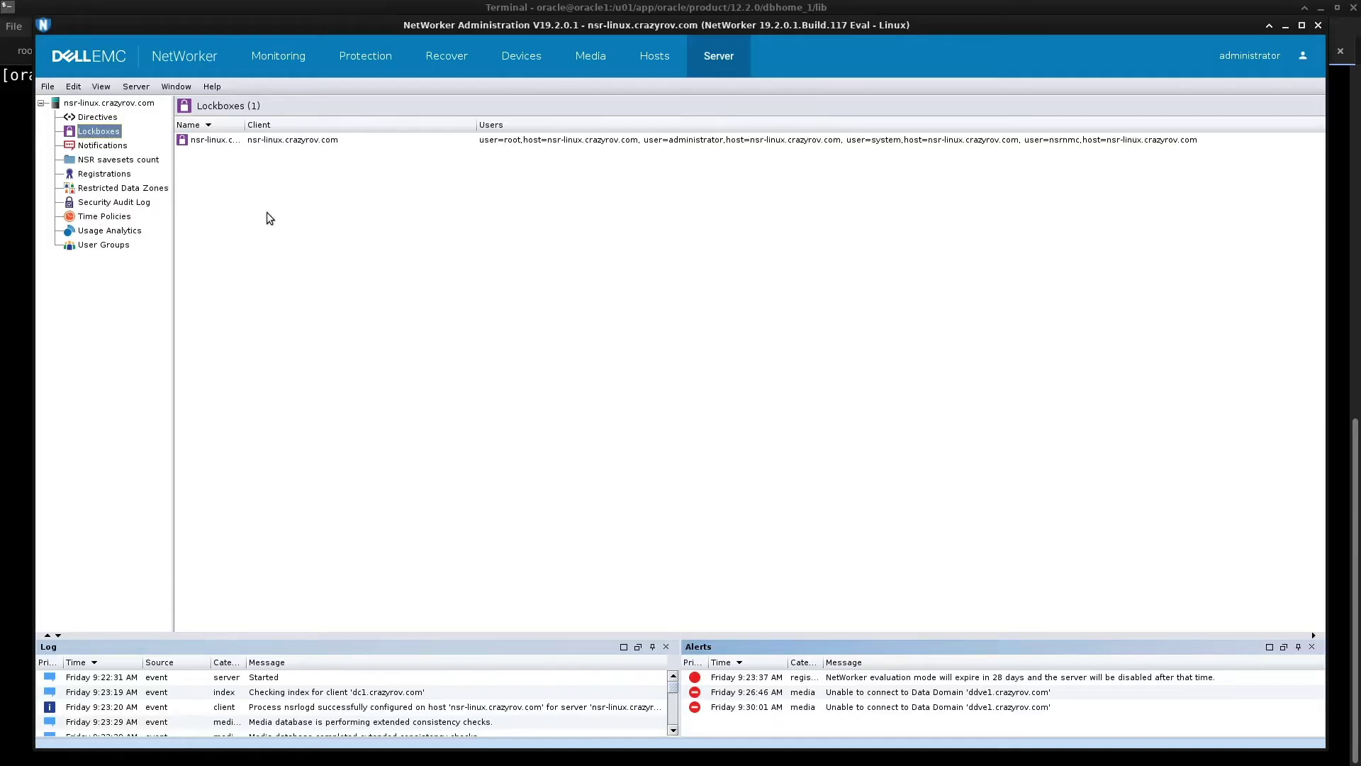
pyautogui.click(519, 59)
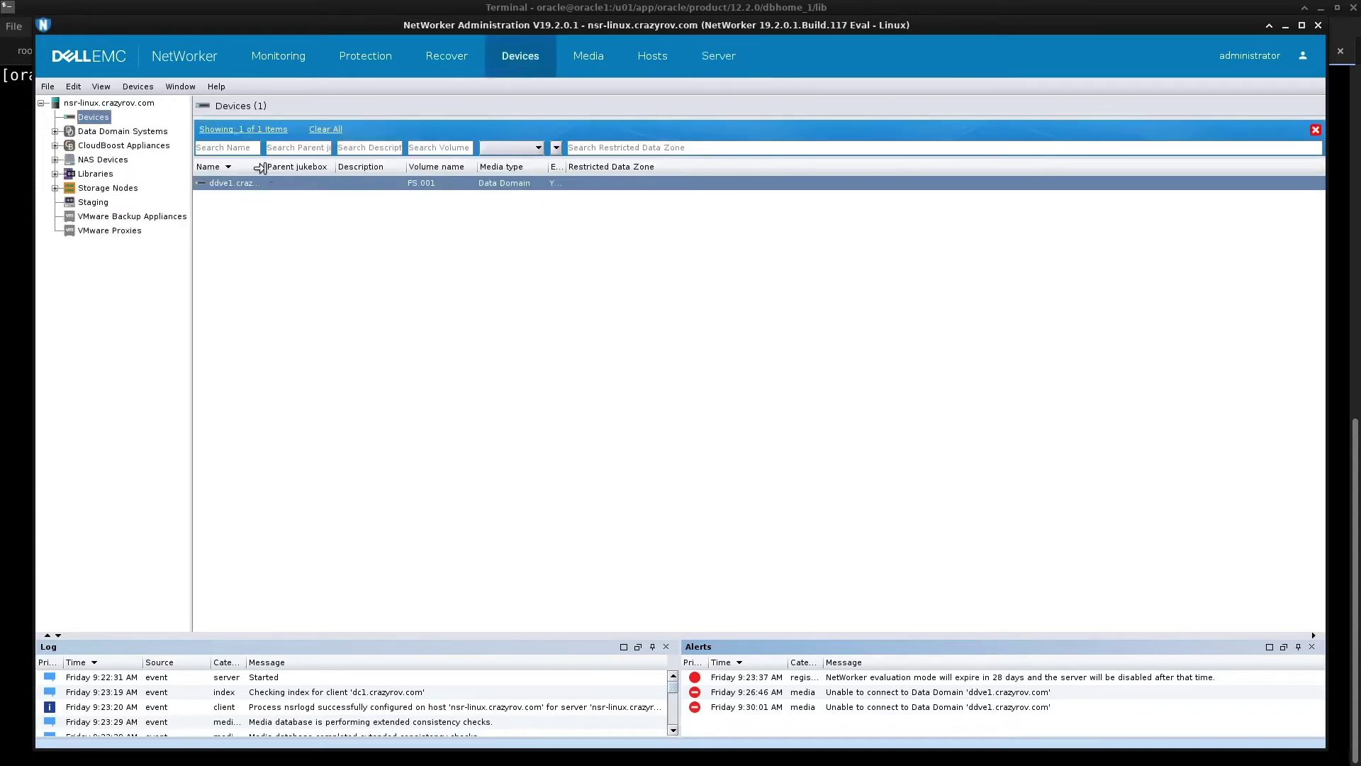
pyautogui.moveTo(261, 168); pyautogui.dragTo(349, 168)
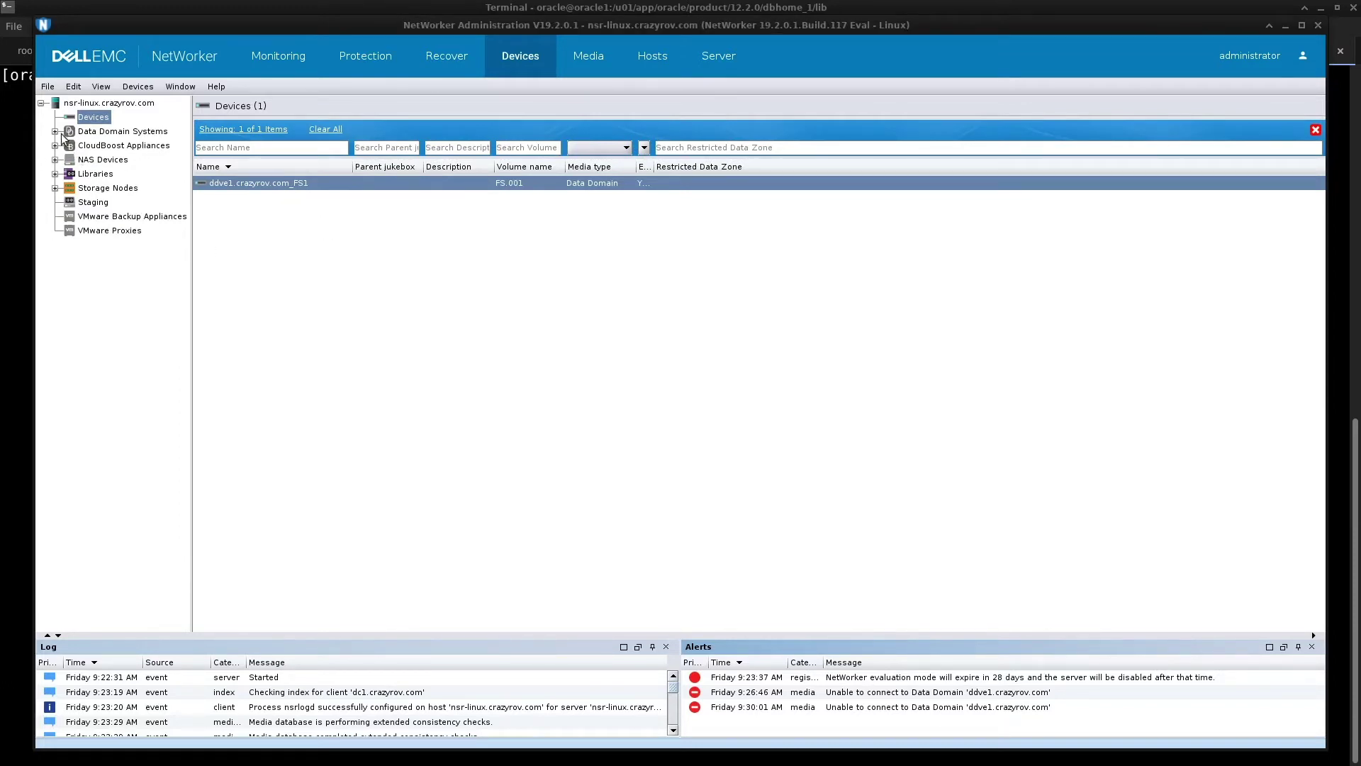
pyautogui.click(333, 51)
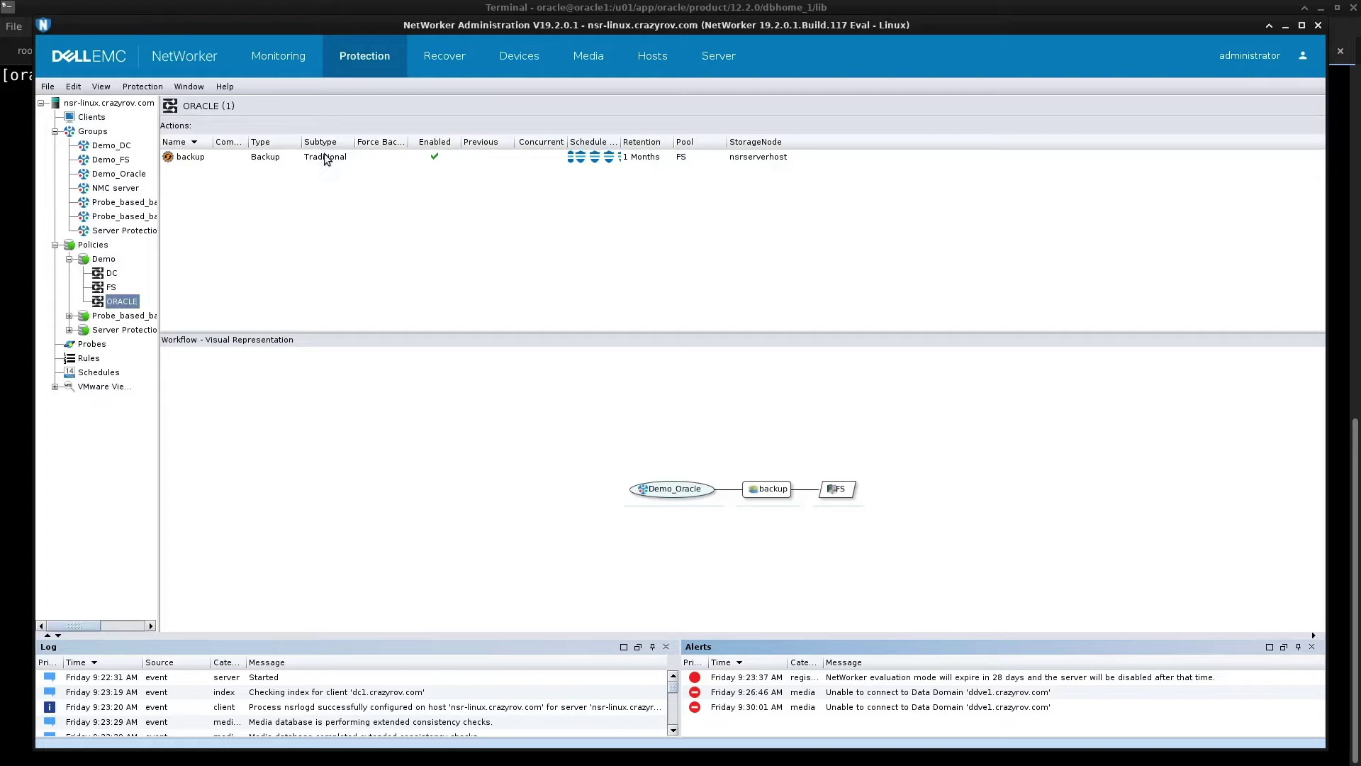
pyautogui.click(131, 174)
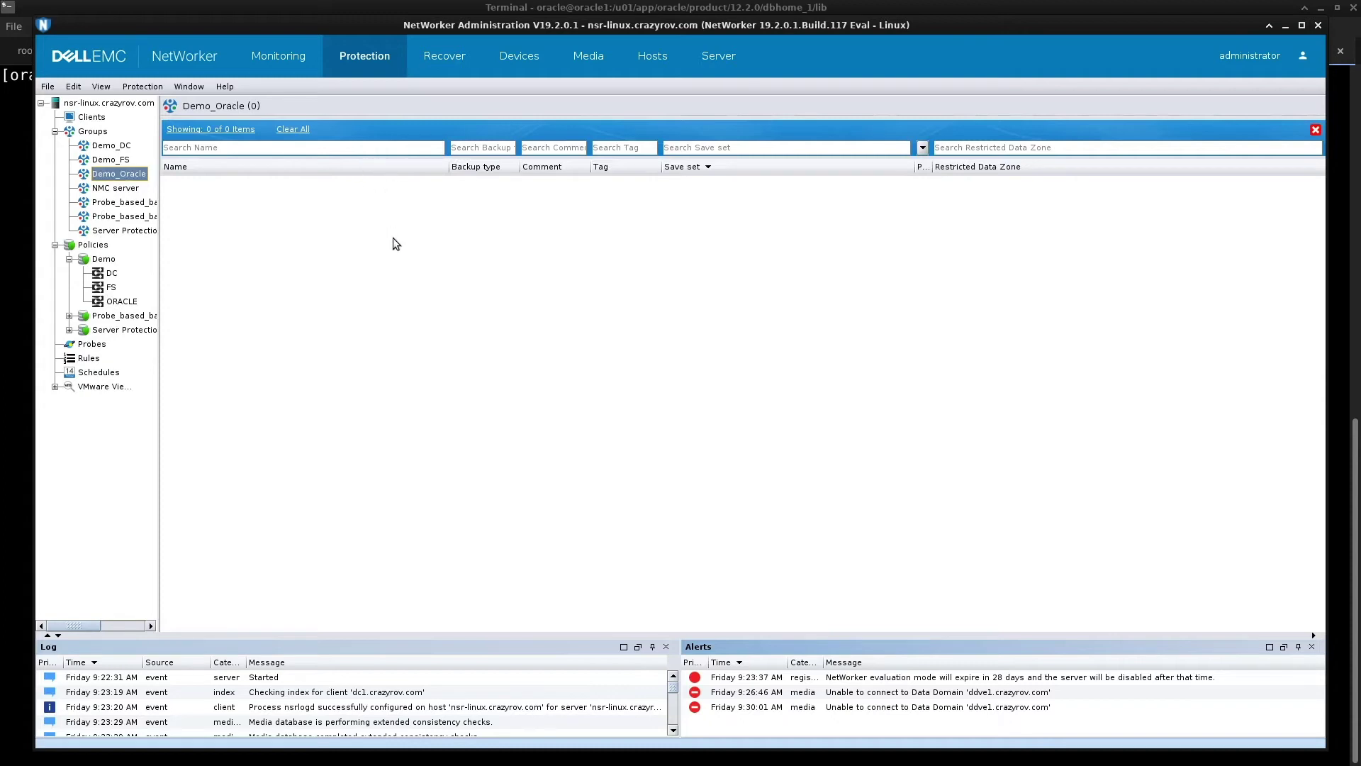
# Start the New Client Wizard for Demo_Oracle and enter client name oracle1.crazyrov.com
pyautogui.rightClick(284, 222)
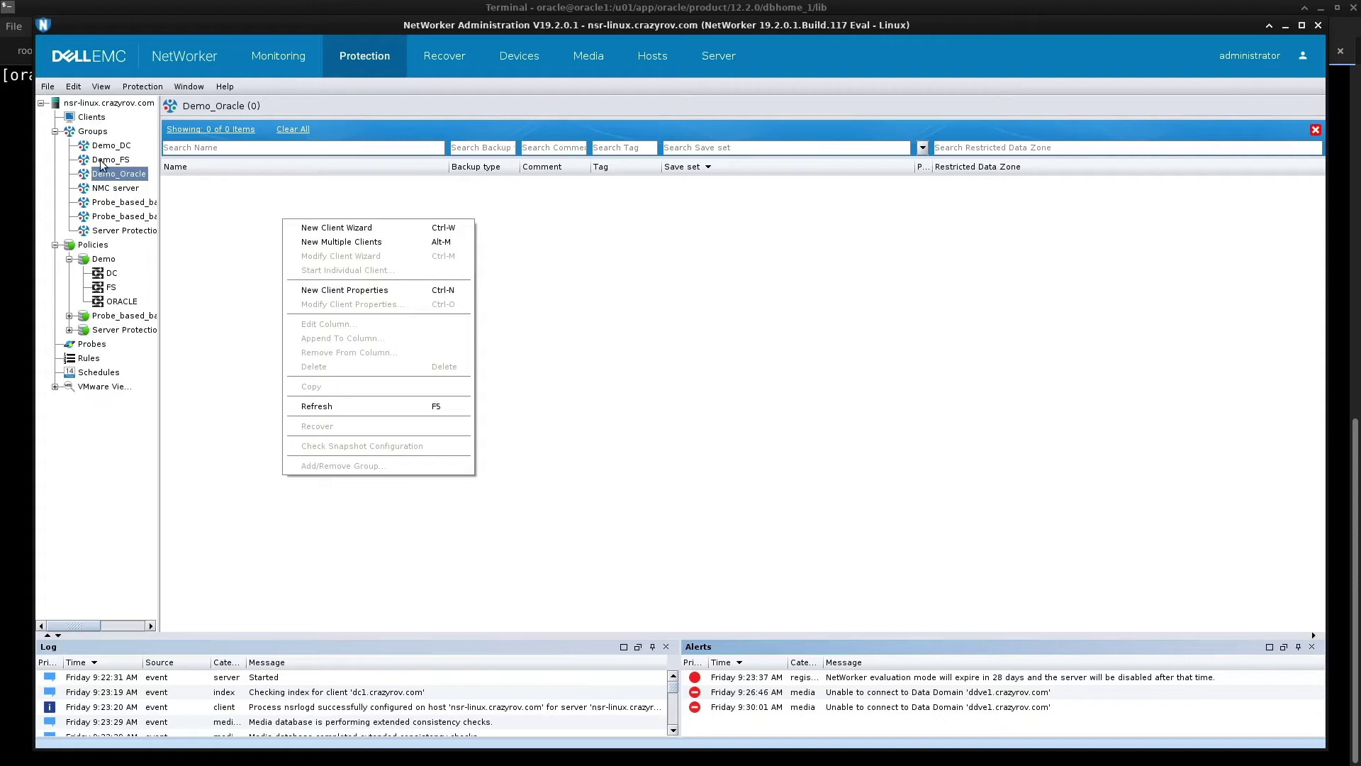
pyautogui.click(337, 228)
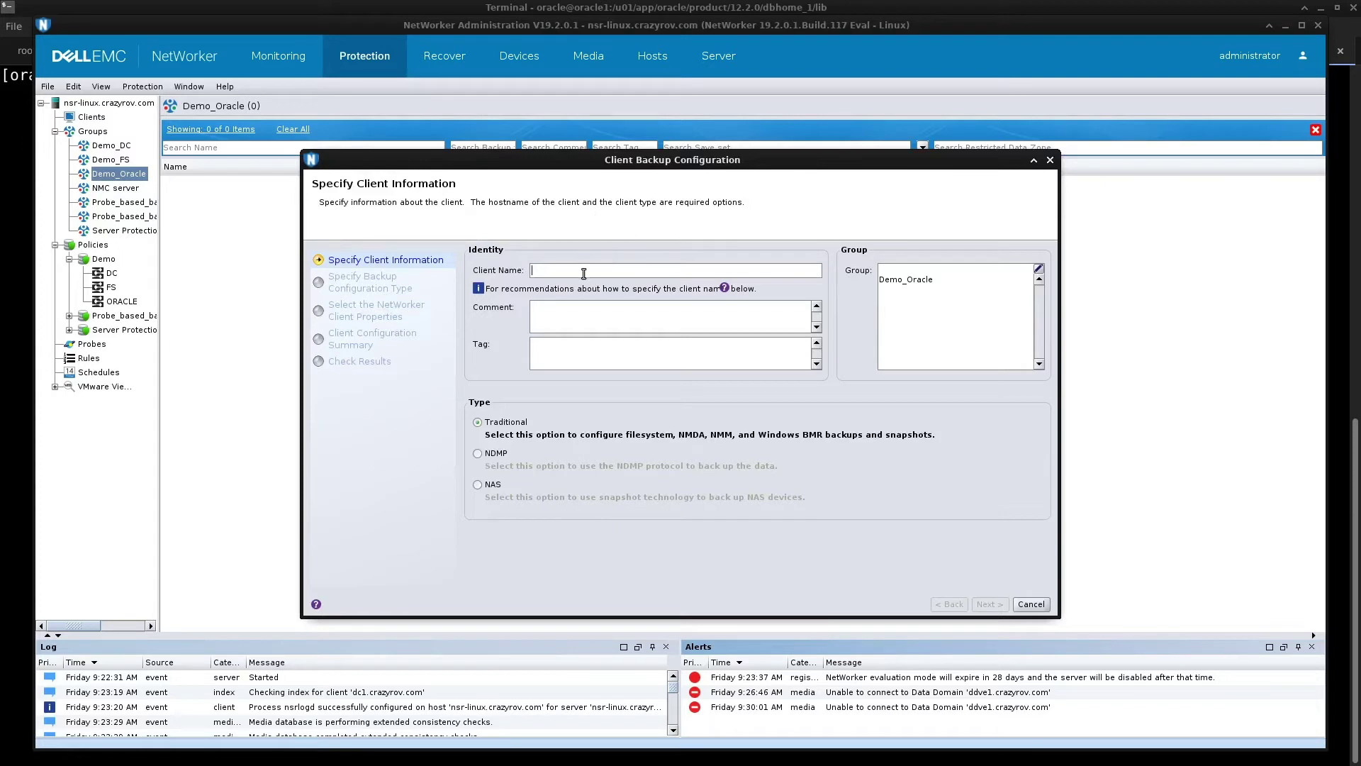
pyautogui.write('oracle1.crazyrov.com')
pyautogui.click(990, 604)
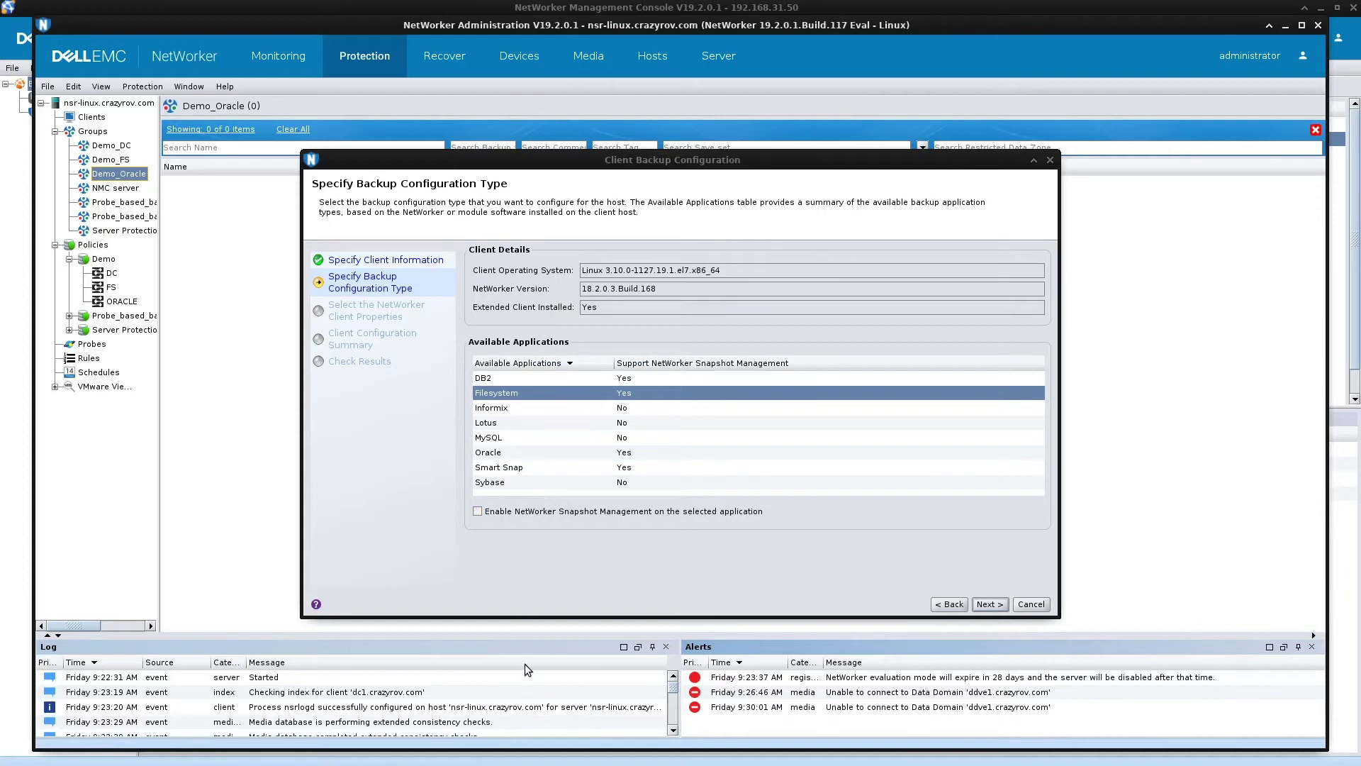
# Select Oracle as the backup application and accept the default client properties
pyautogui.moveTo(540, 616); pyautogui.dragTo(540, 717)
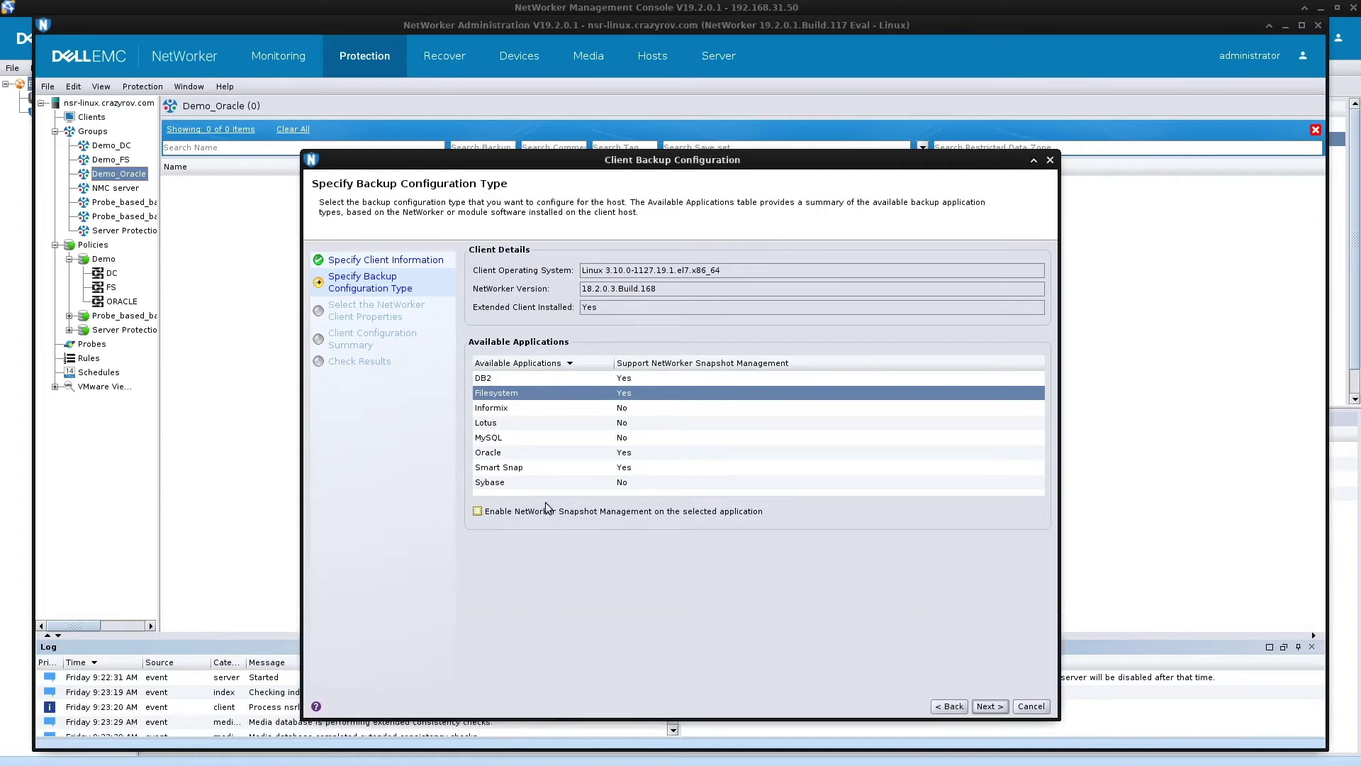
pyautogui.click(513, 454)
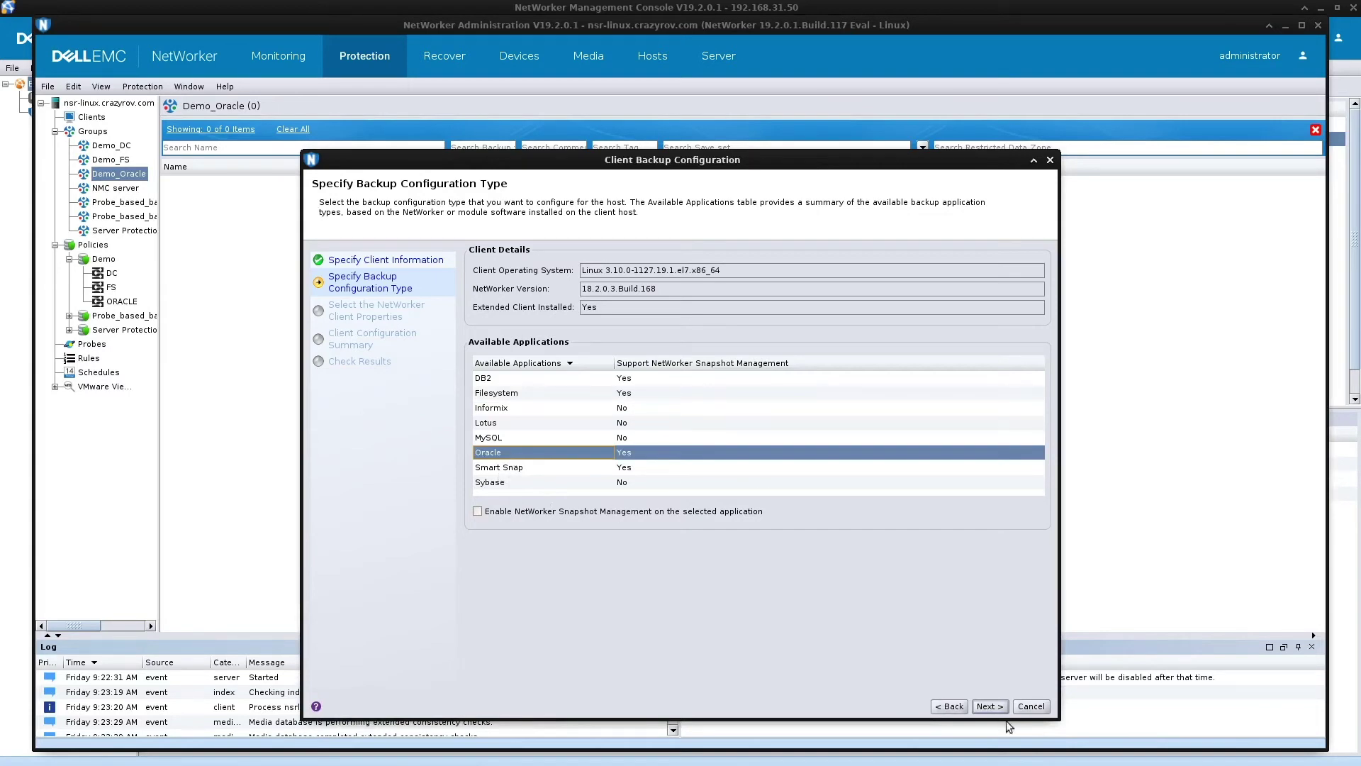
pyautogui.click(990, 706)
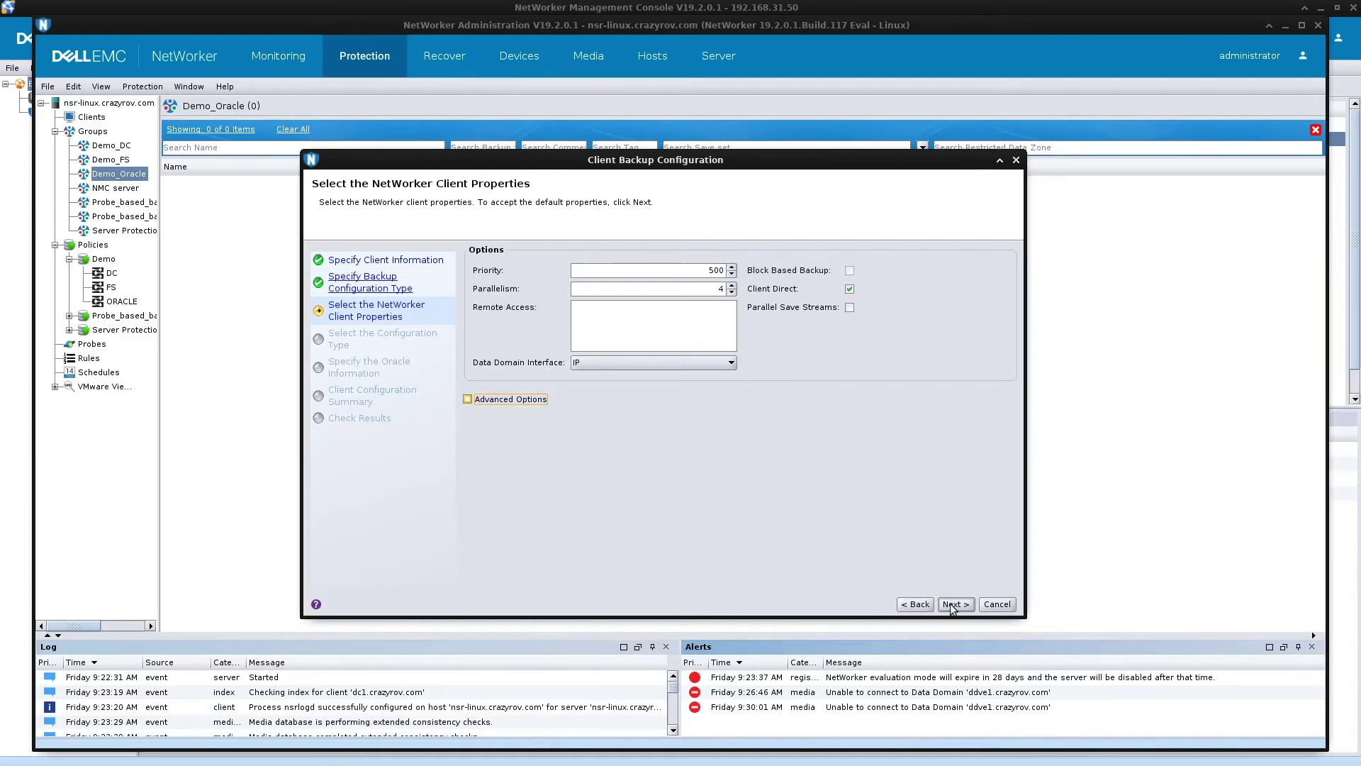
pyautogui.click(511, 400)
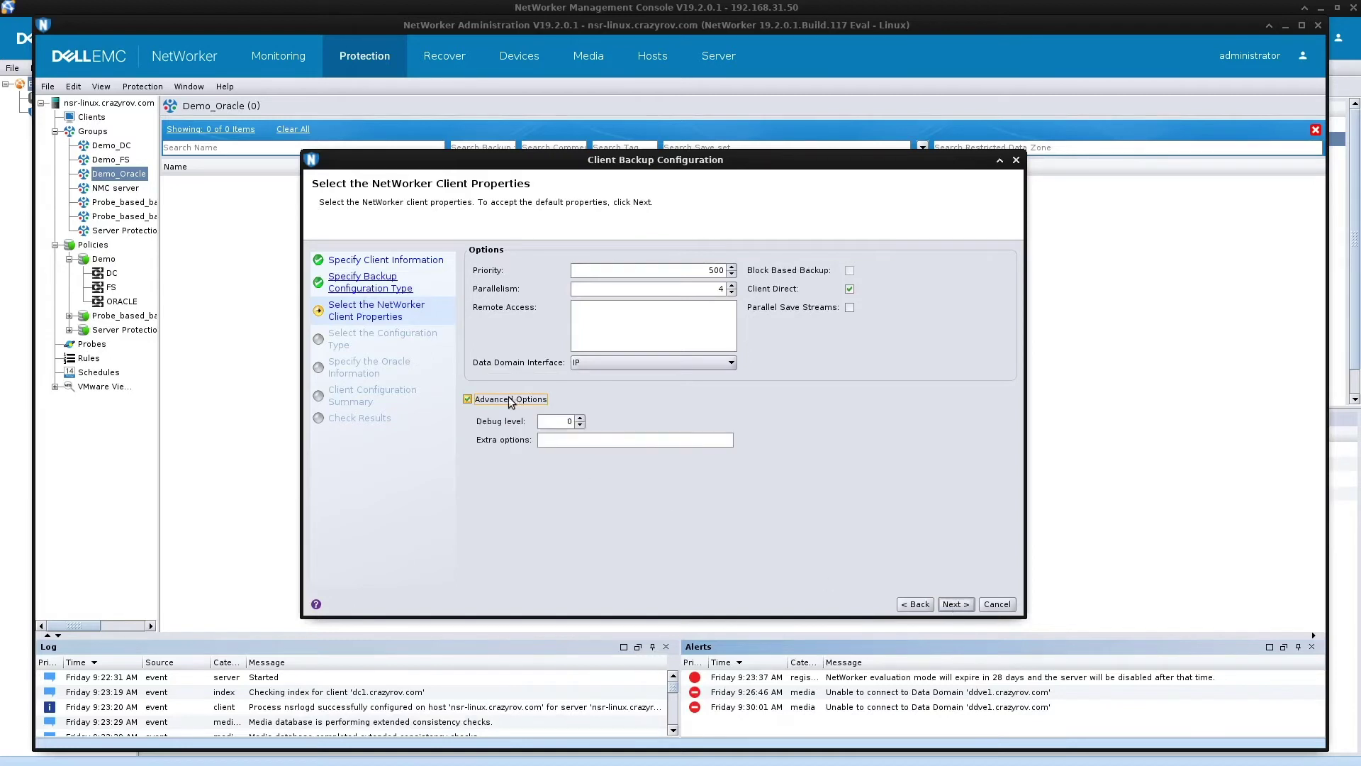
pyautogui.click(510, 399)
pyautogui.click(955, 604)
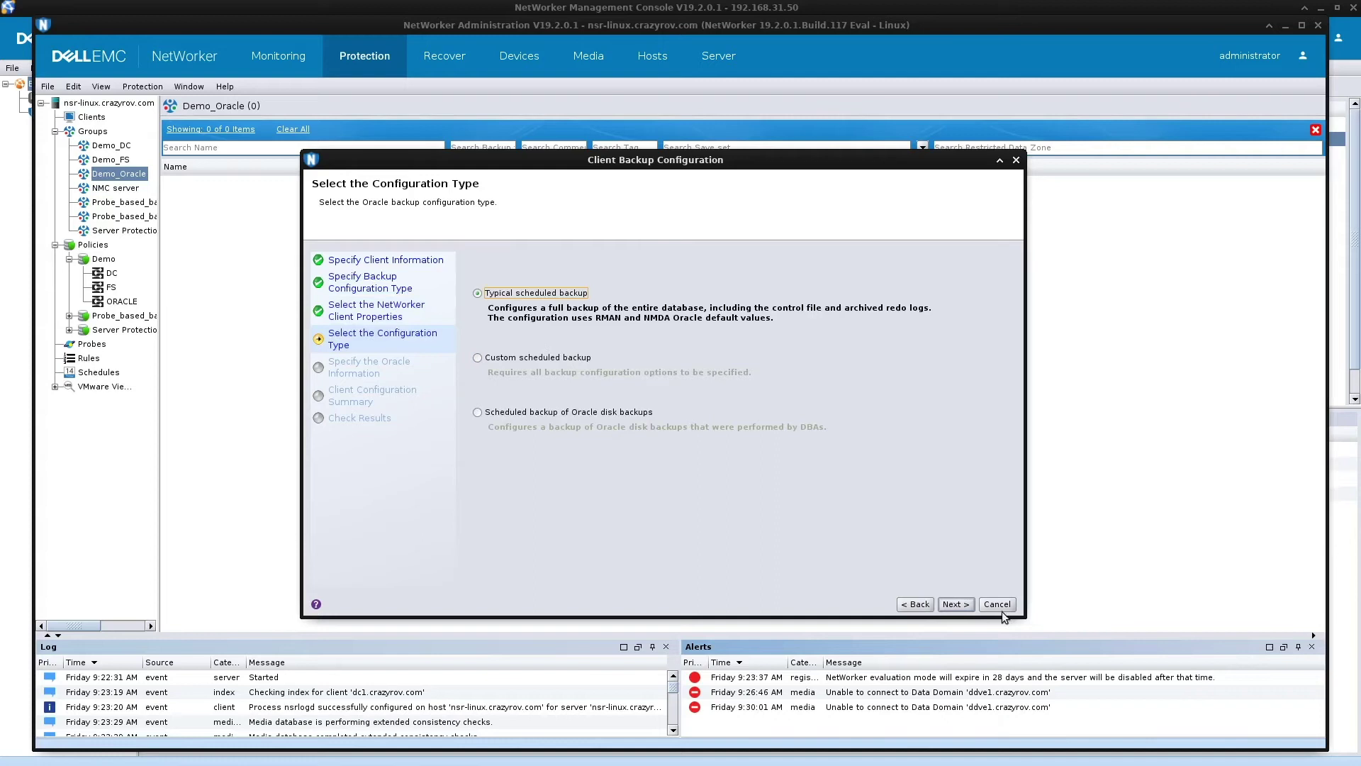
# Keep Typical scheduled backup and browse TNS_ADMIN down to /u01/app/oracle/product/12.2.0/dbhome_1
pyautogui.click(956, 605)
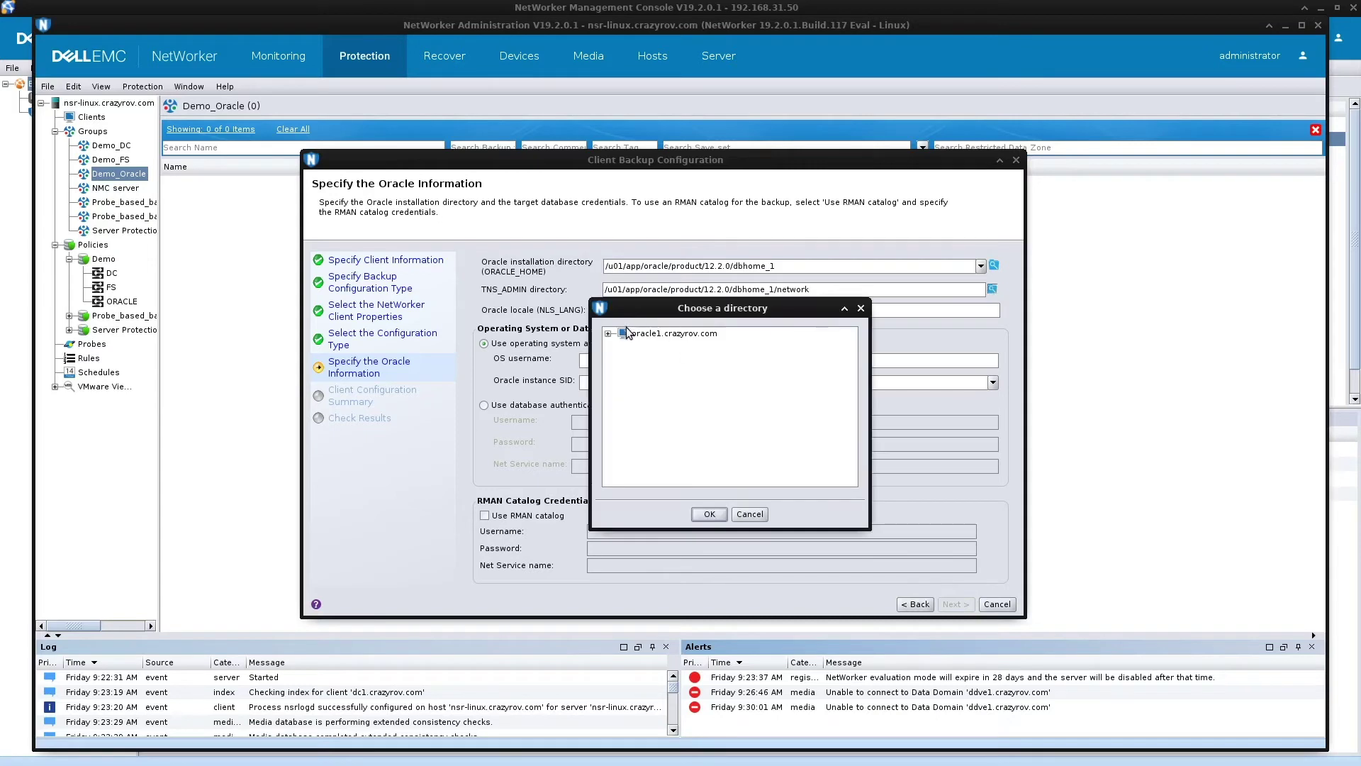
pyautogui.click(608, 333)
pyautogui.scroll(-4, 624, 397)
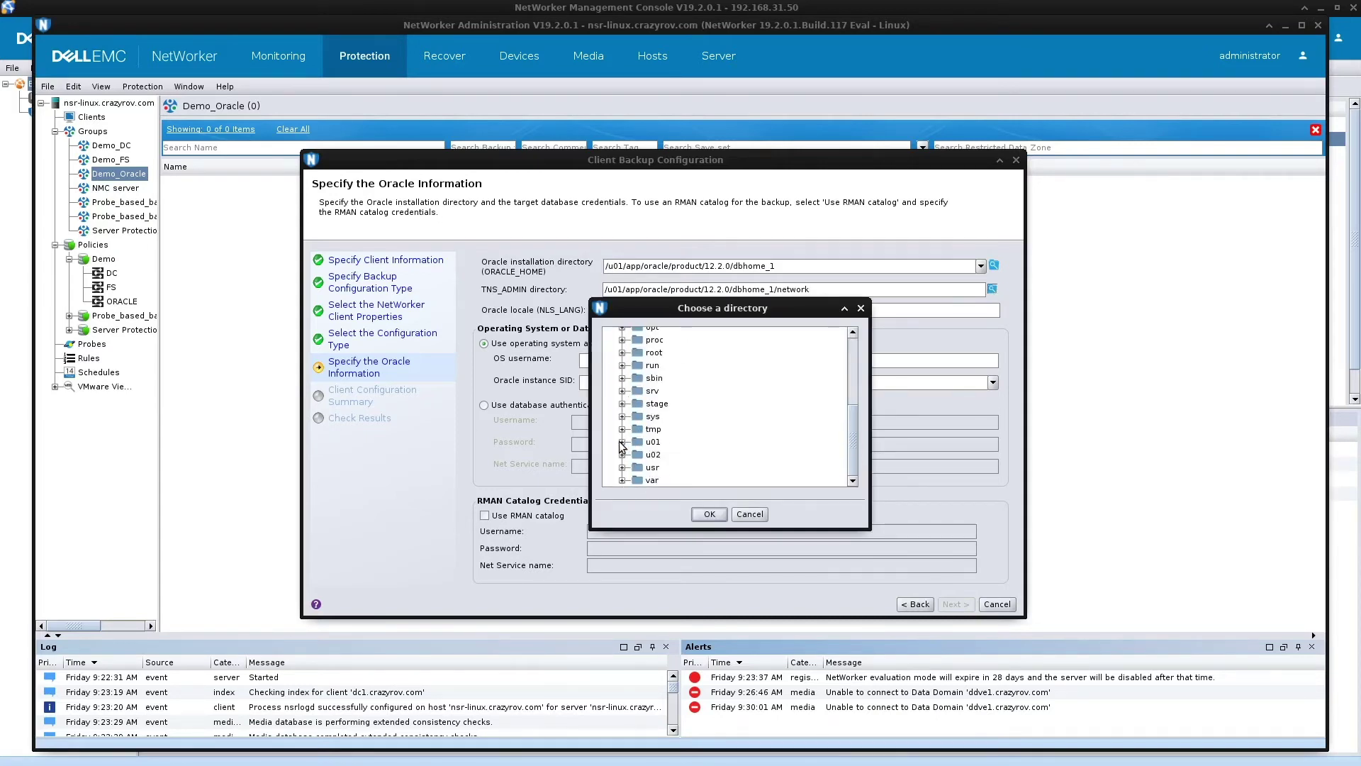
pyautogui.click(621, 442)
pyautogui.click(635, 454)
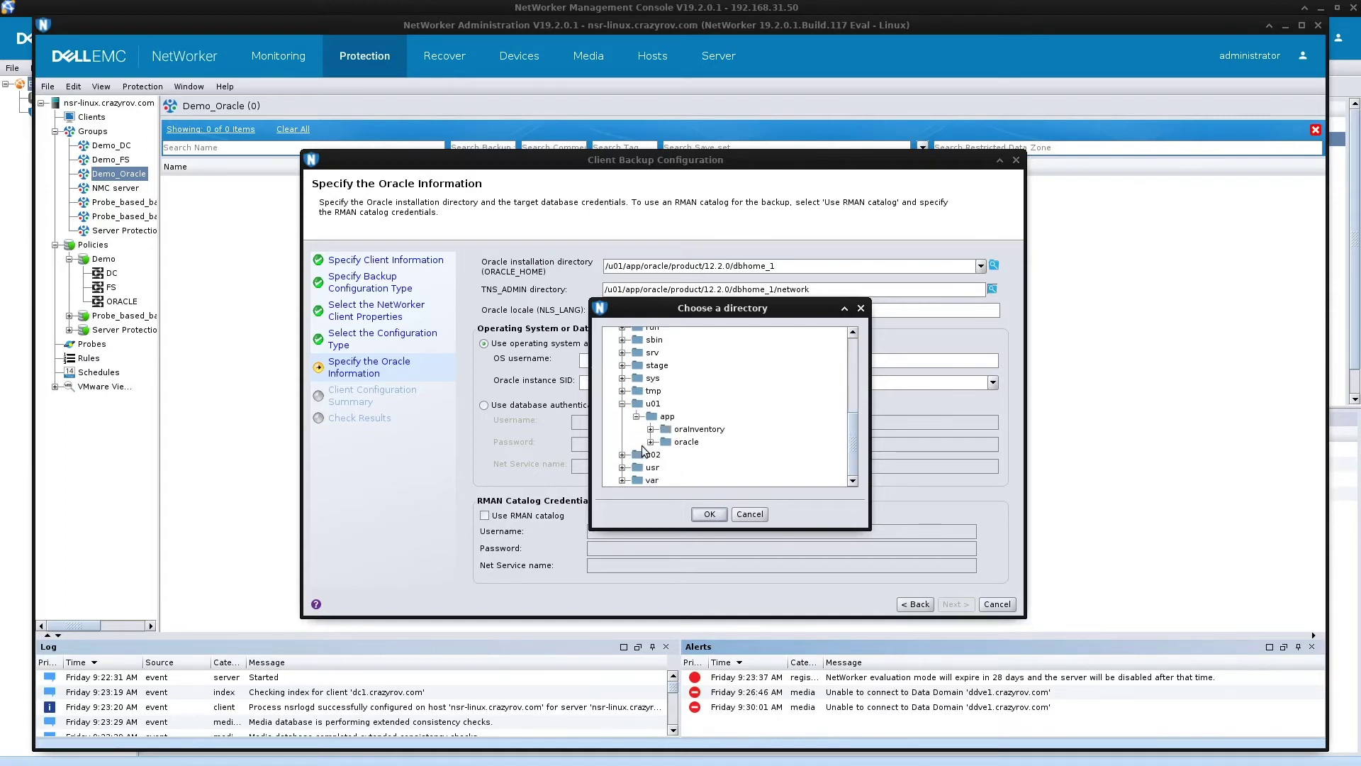
pyautogui.click(650, 442)
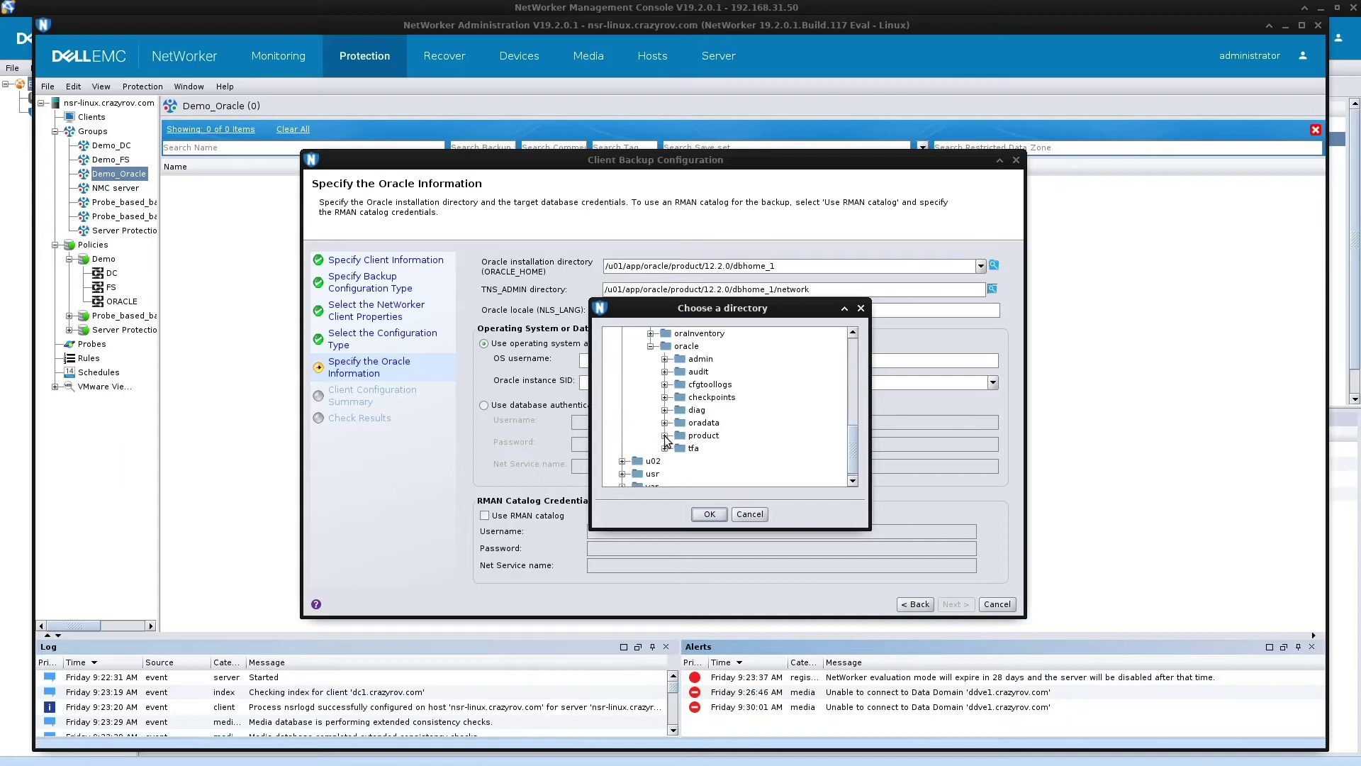
pyautogui.click(665, 435)
pyautogui.click(679, 429)
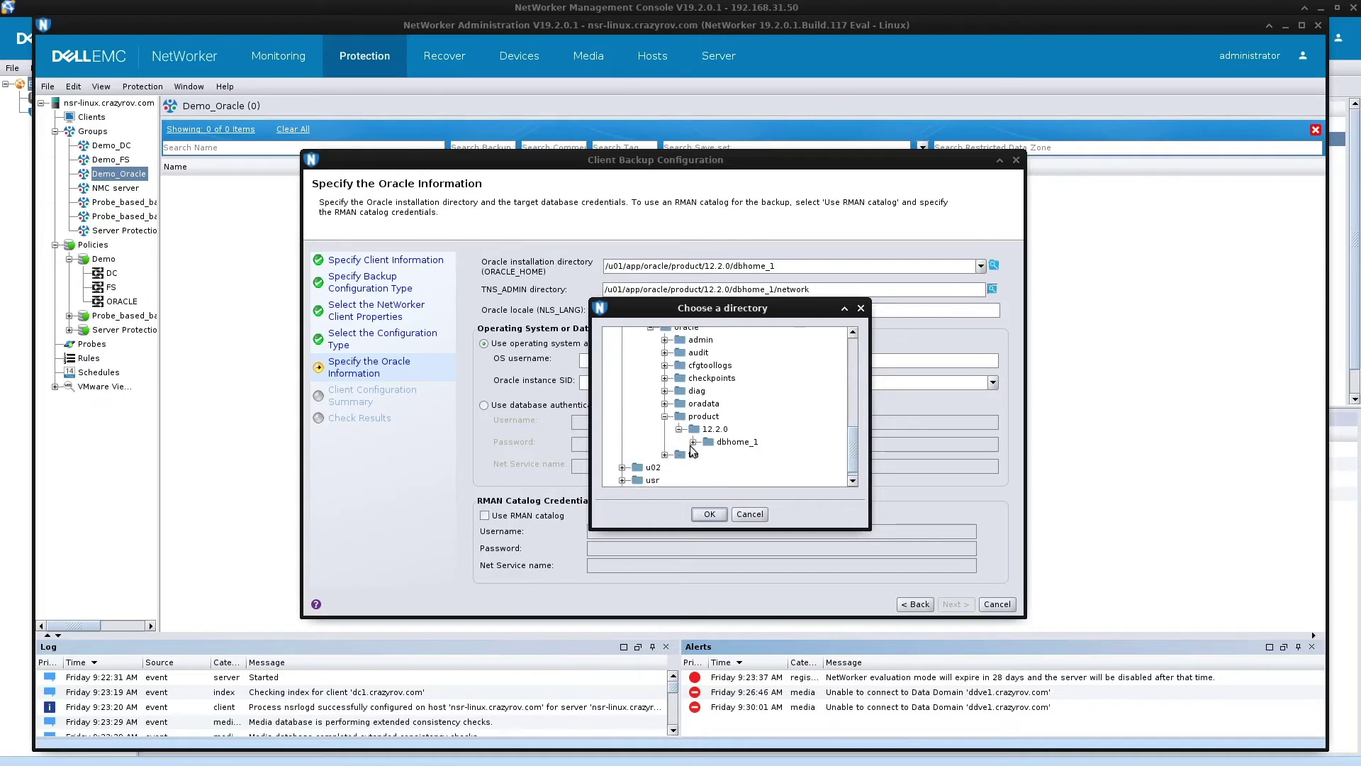
pyautogui.click(692, 442)
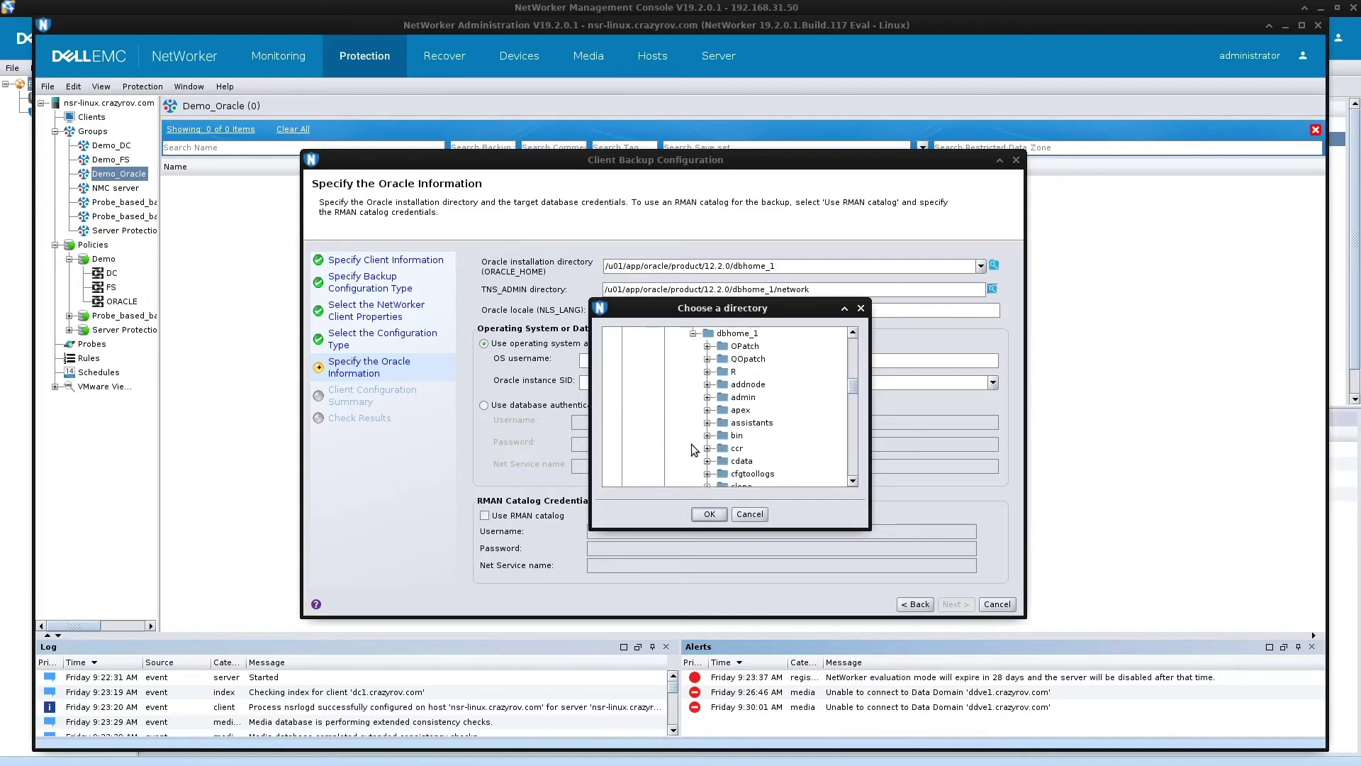
# Choose dbhome_1/network/admin as the TNS_ADMIN directory and confirm it
pyautogui.scroll(-3, 691, 443)
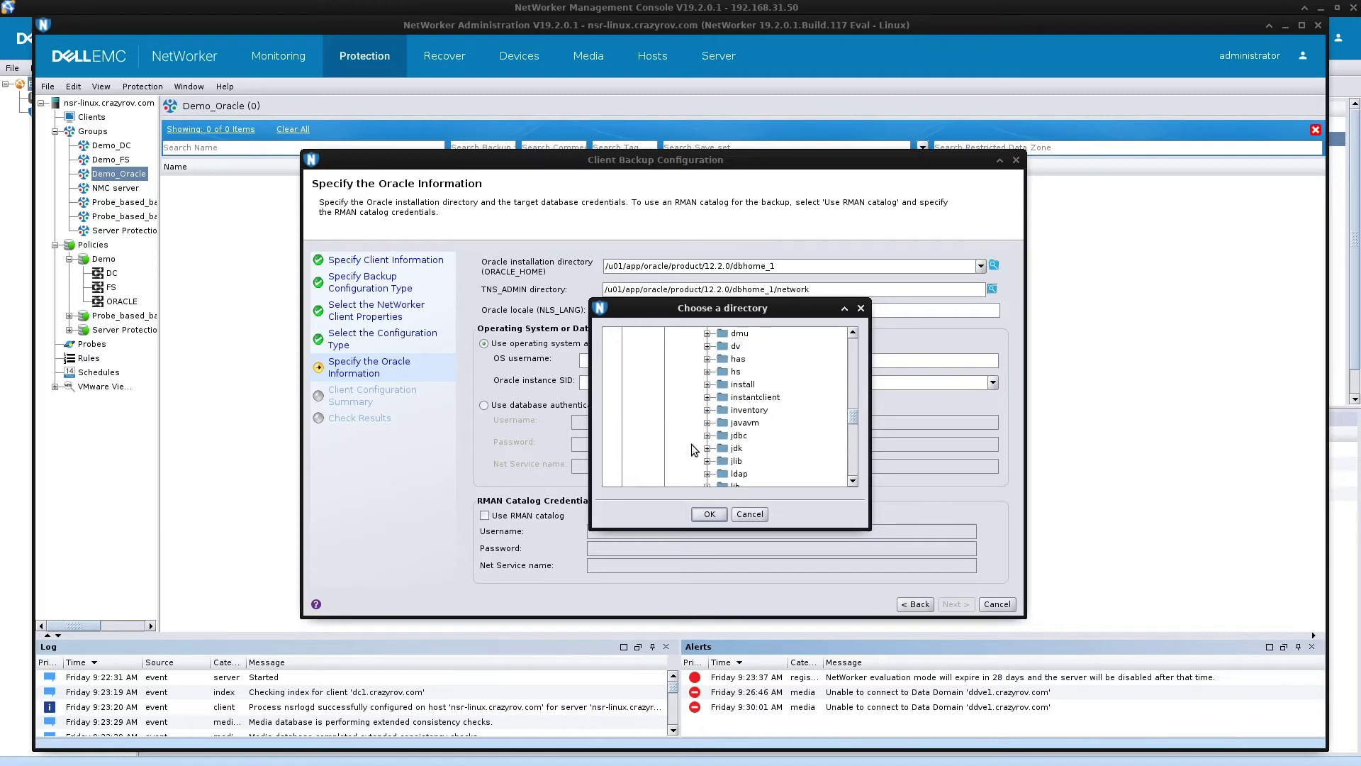
pyautogui.scroll(-5, 722, 423)
pyautogui.scroll(-3, 722, 422)
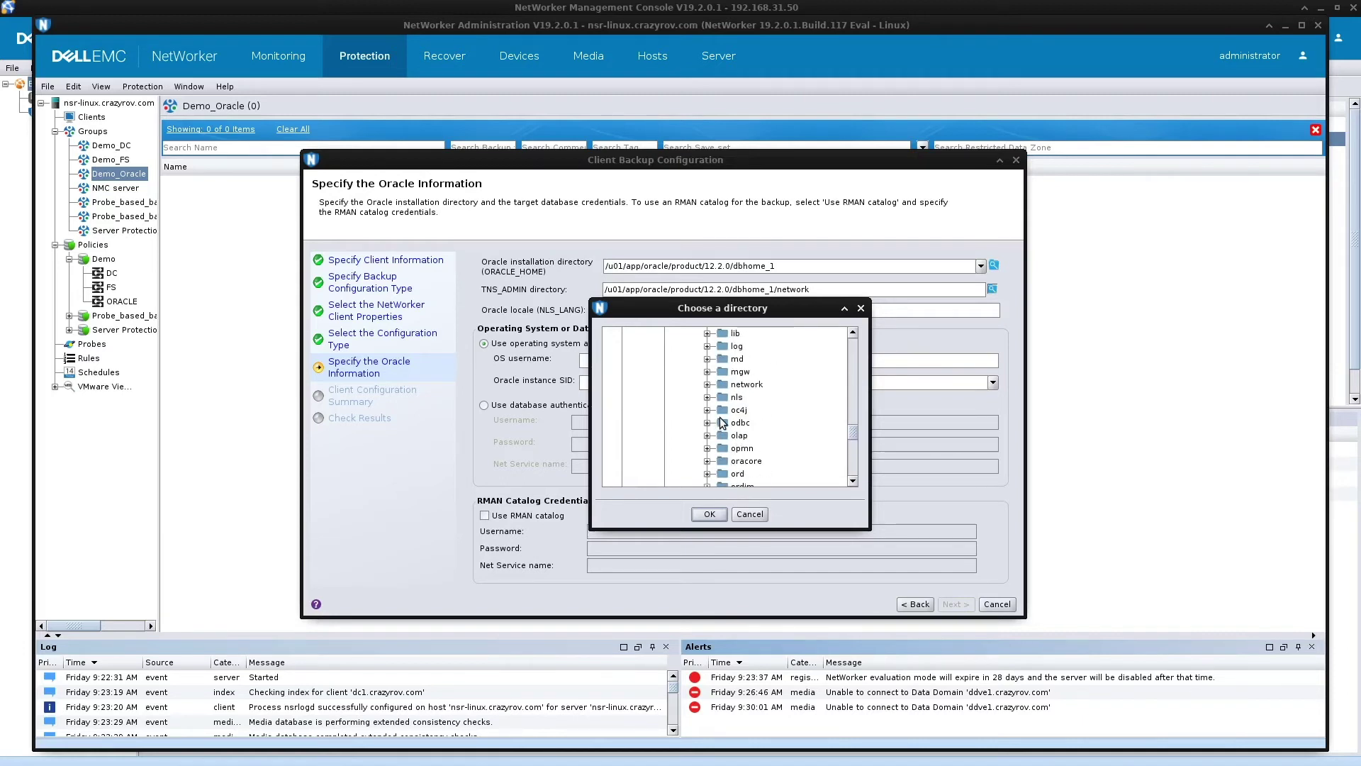
pyautogui.click(707, 384)
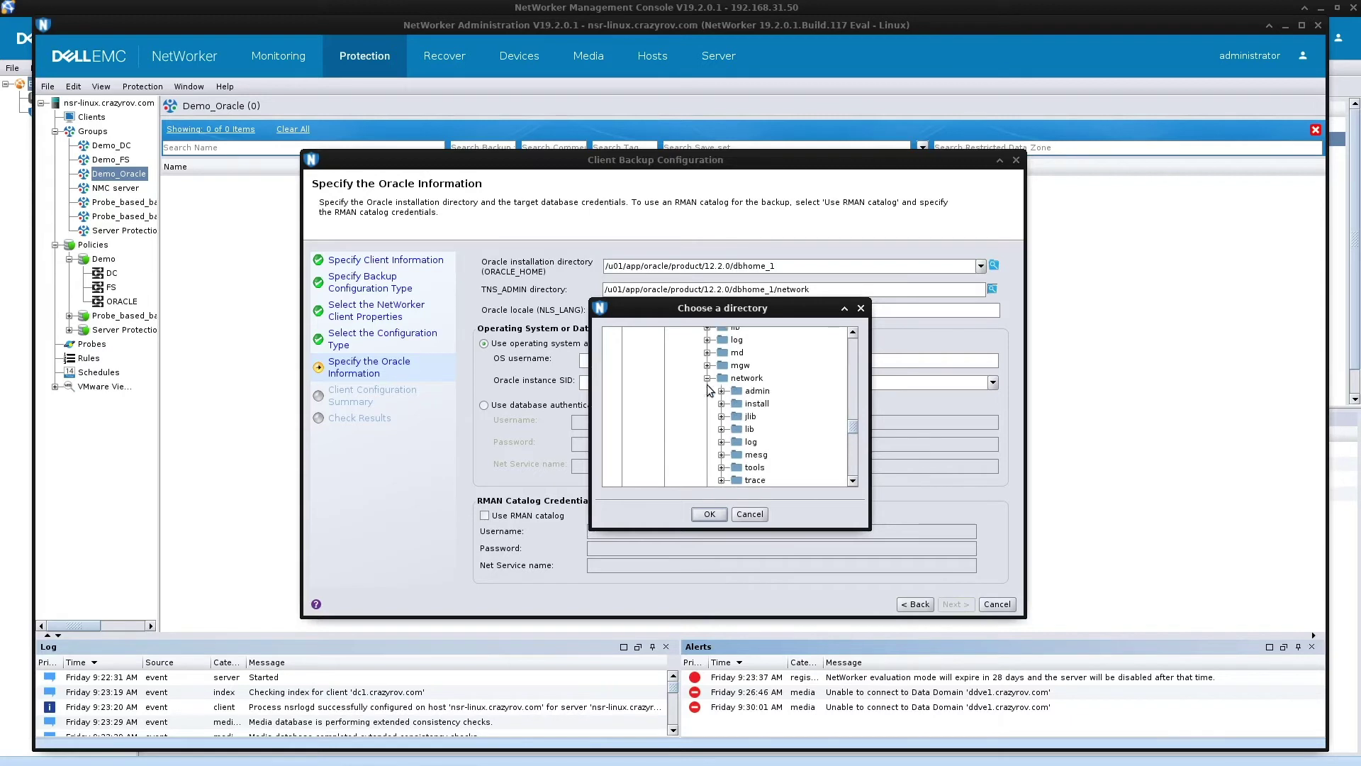
pyautogui.click(757, 391)
pyautogui.click(721, 391)
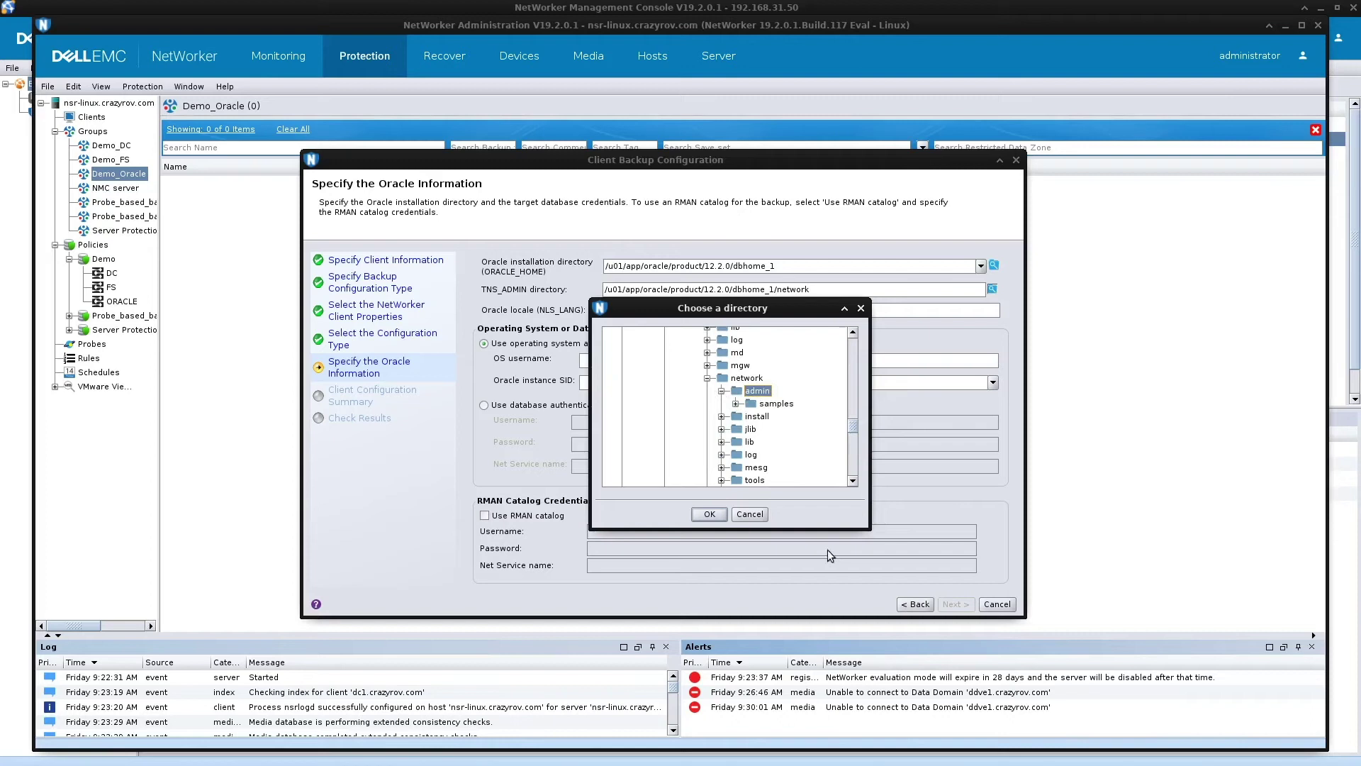
pyautogui.click(709, 513)
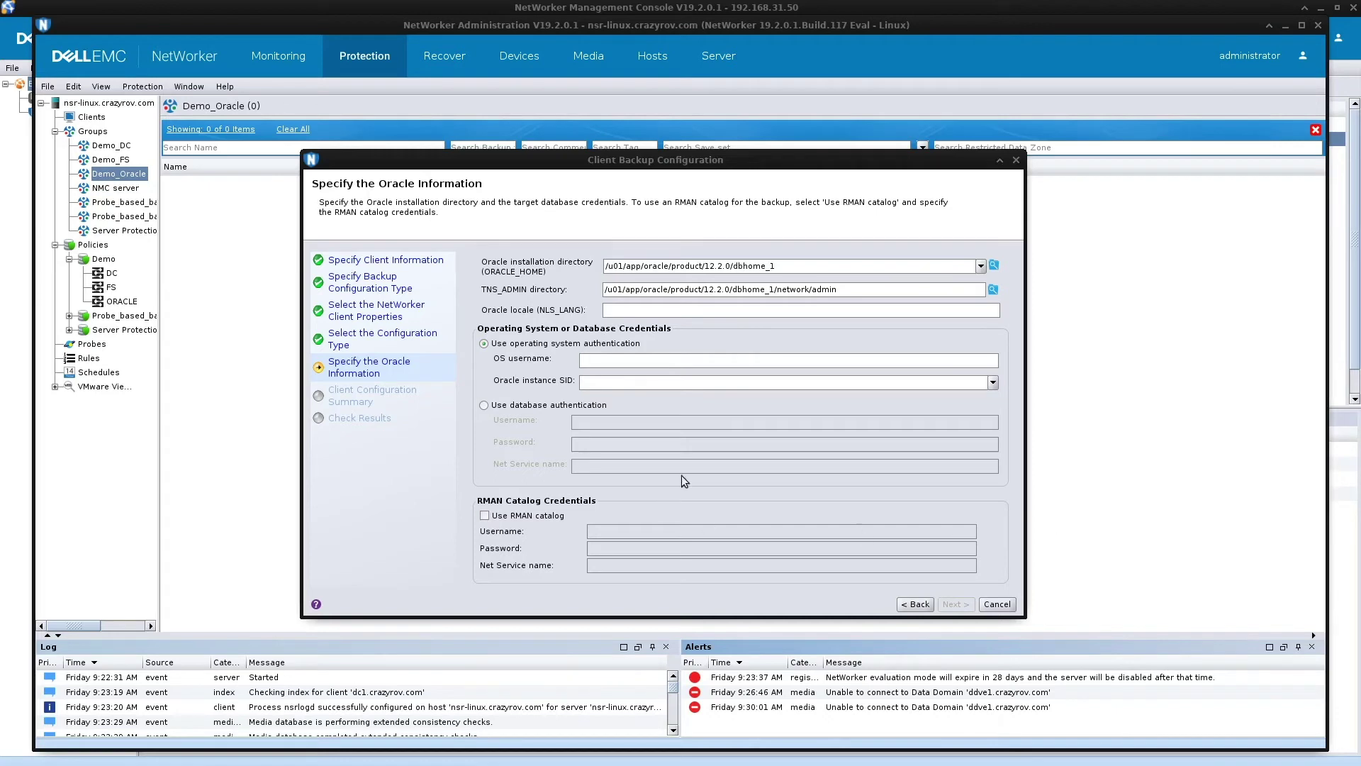
# Set the Oracle locale to American_America.UTF8 and pick instance SID orcl, then continue
pyautogui.click(696, 310)
pyautogui.write('=American_America.UTF8')
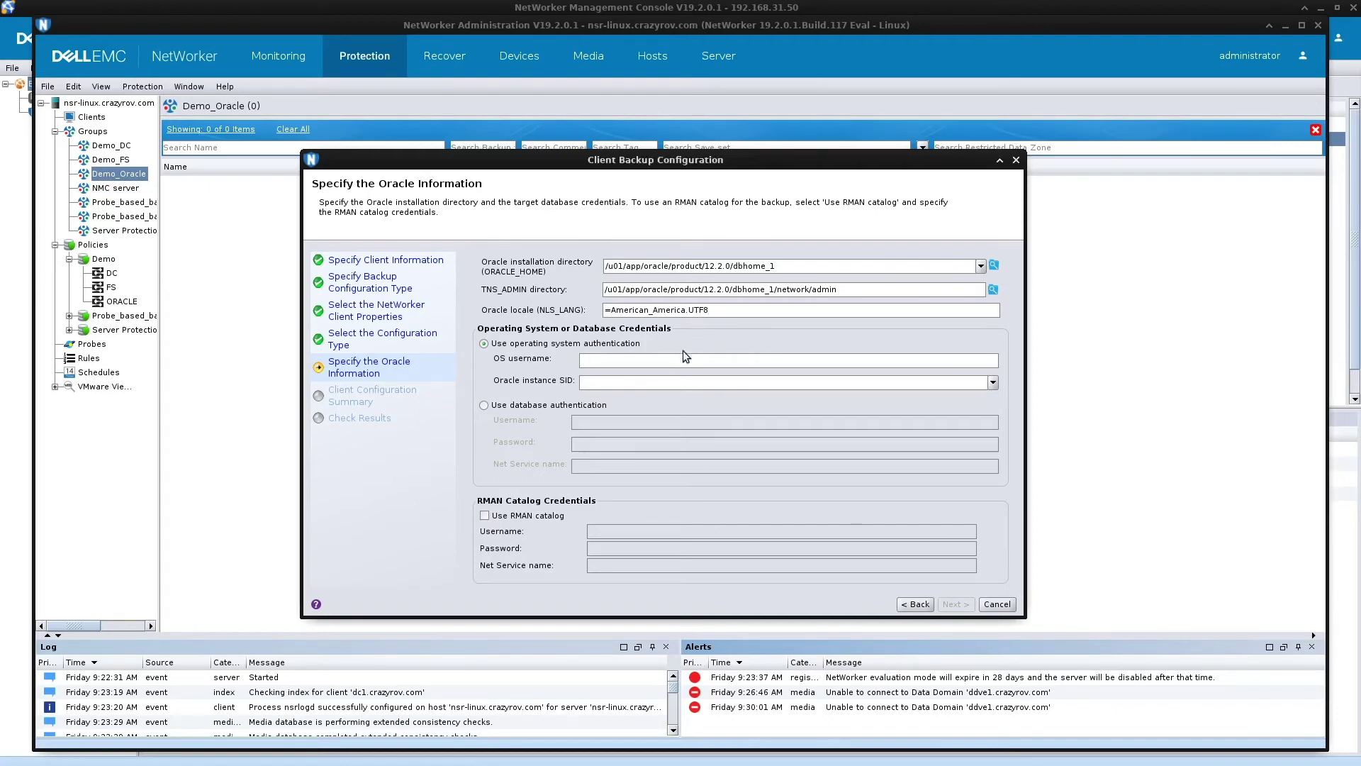
pyautogui.click(606, 310)
pyautogui.press('Delete')
pyautogui.click(992, 382)
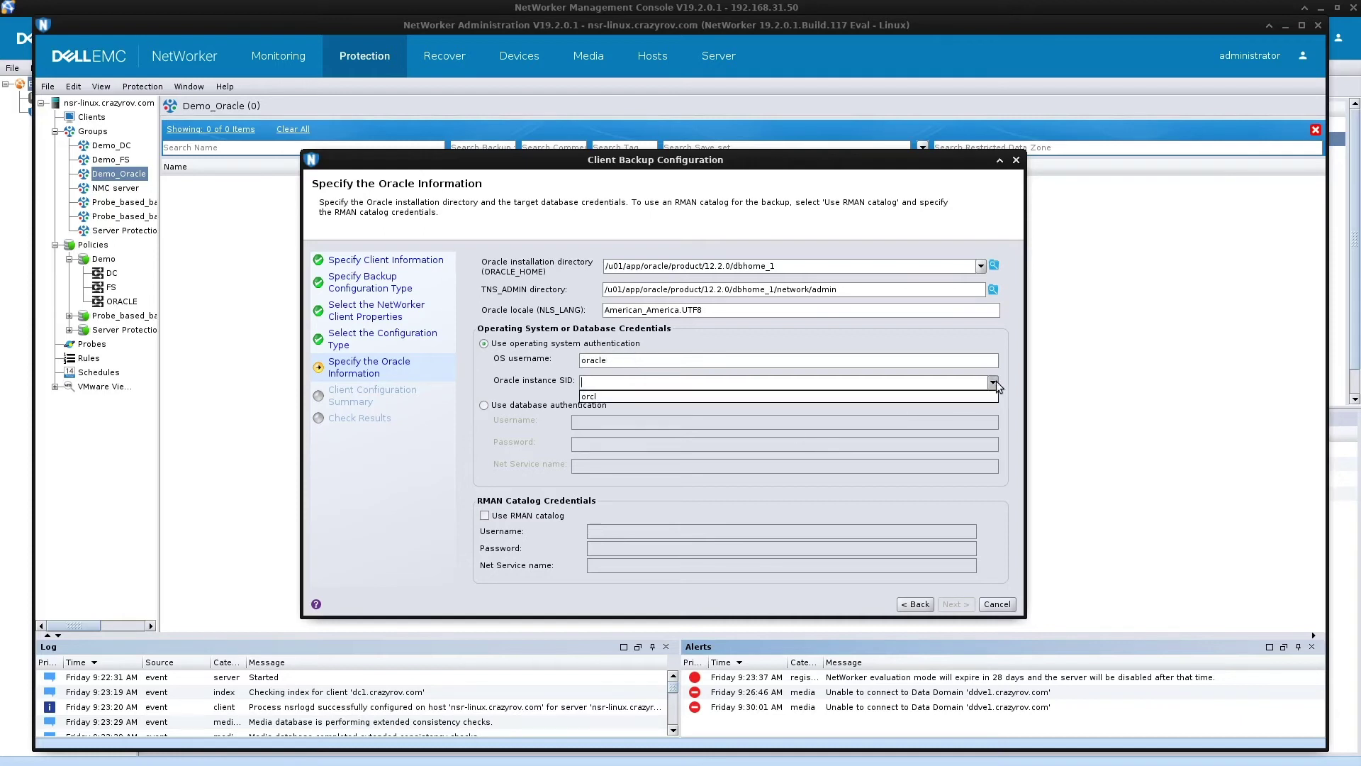
pyautogui.click(897, 392)
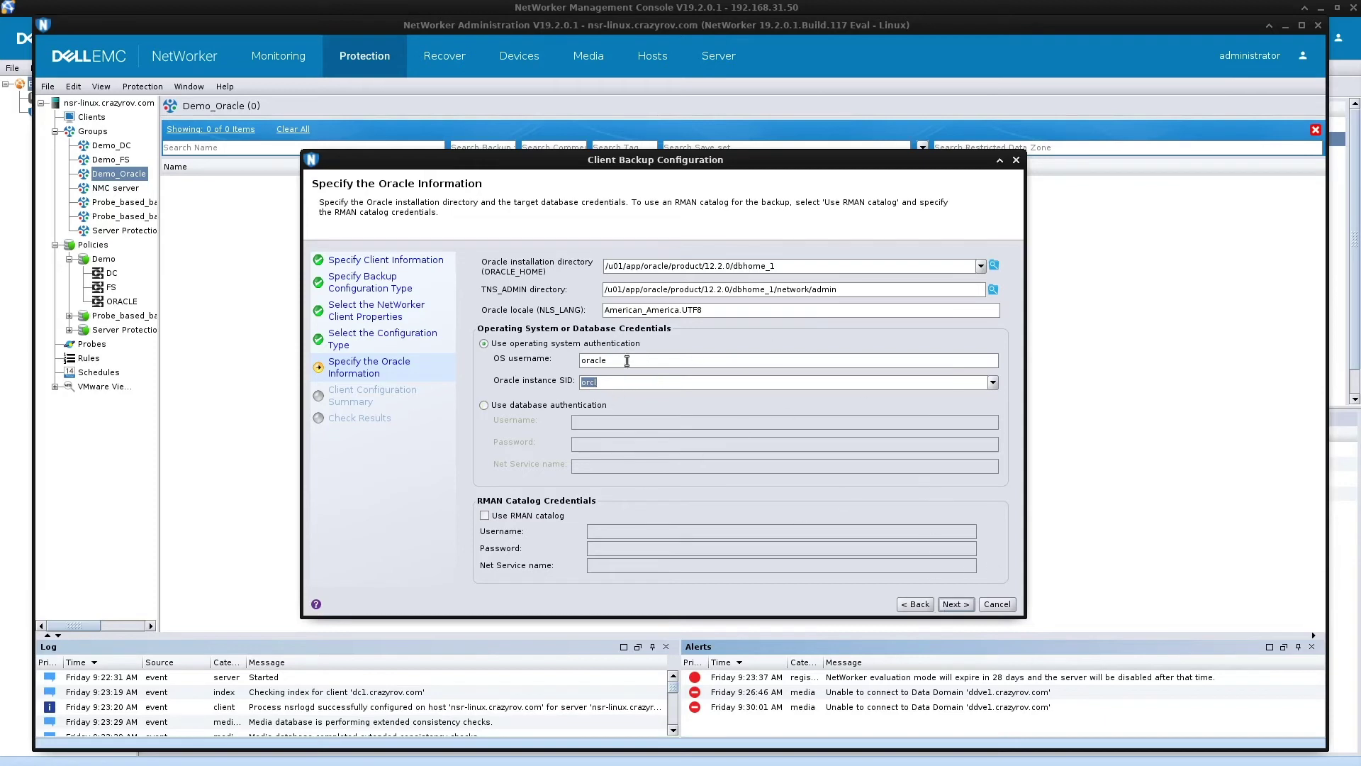
pyautogui.click(956, 603)
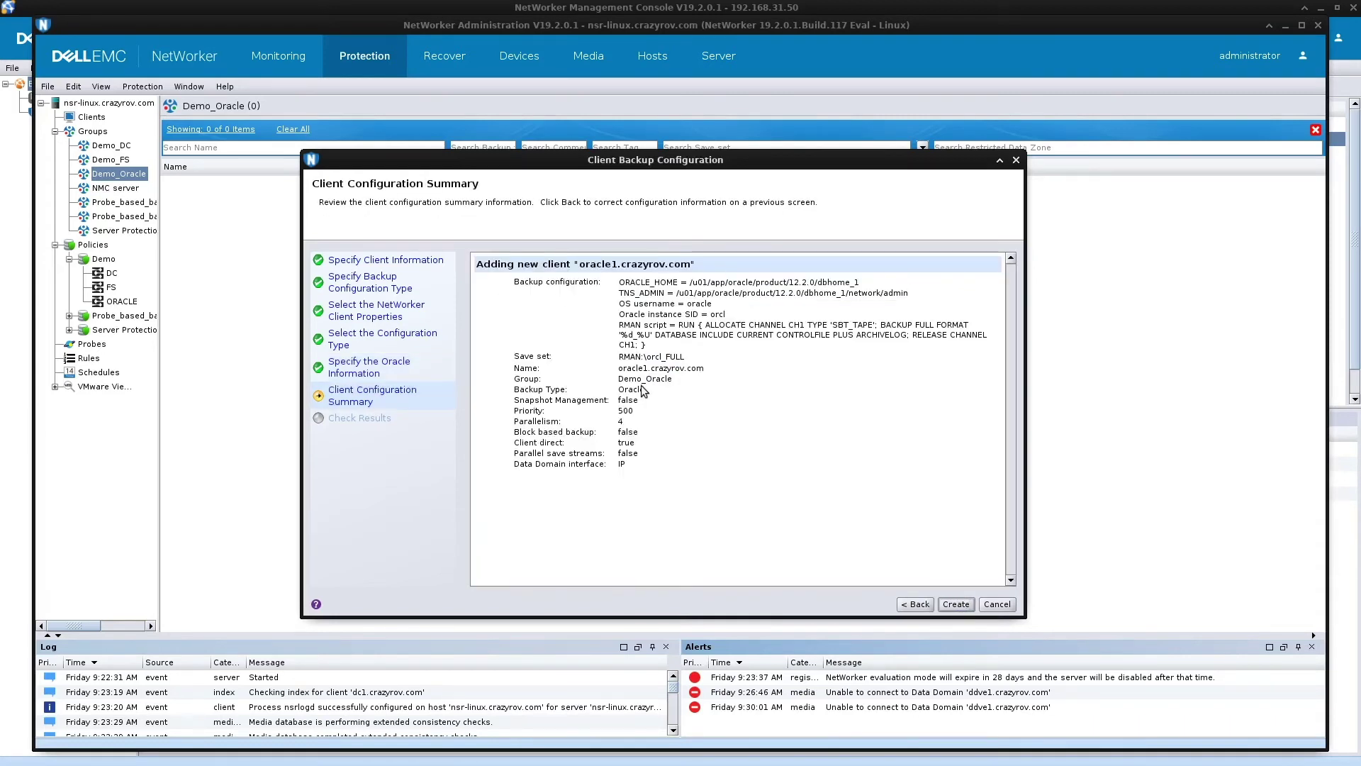
# Create the oracle1.crazyrov.com Oracle client from the summary and finish the wizard
pyautogui.click(961, 607)
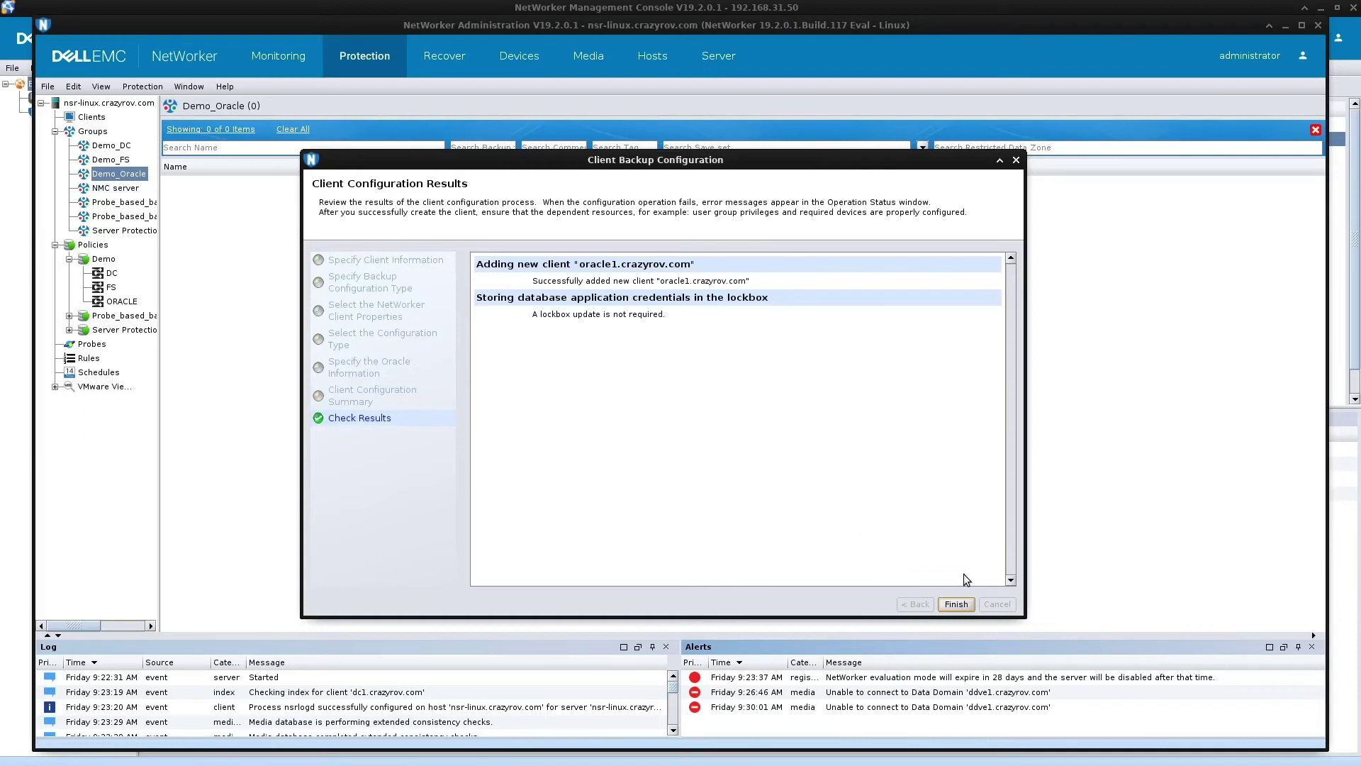
pyautogui.click(955, 605)
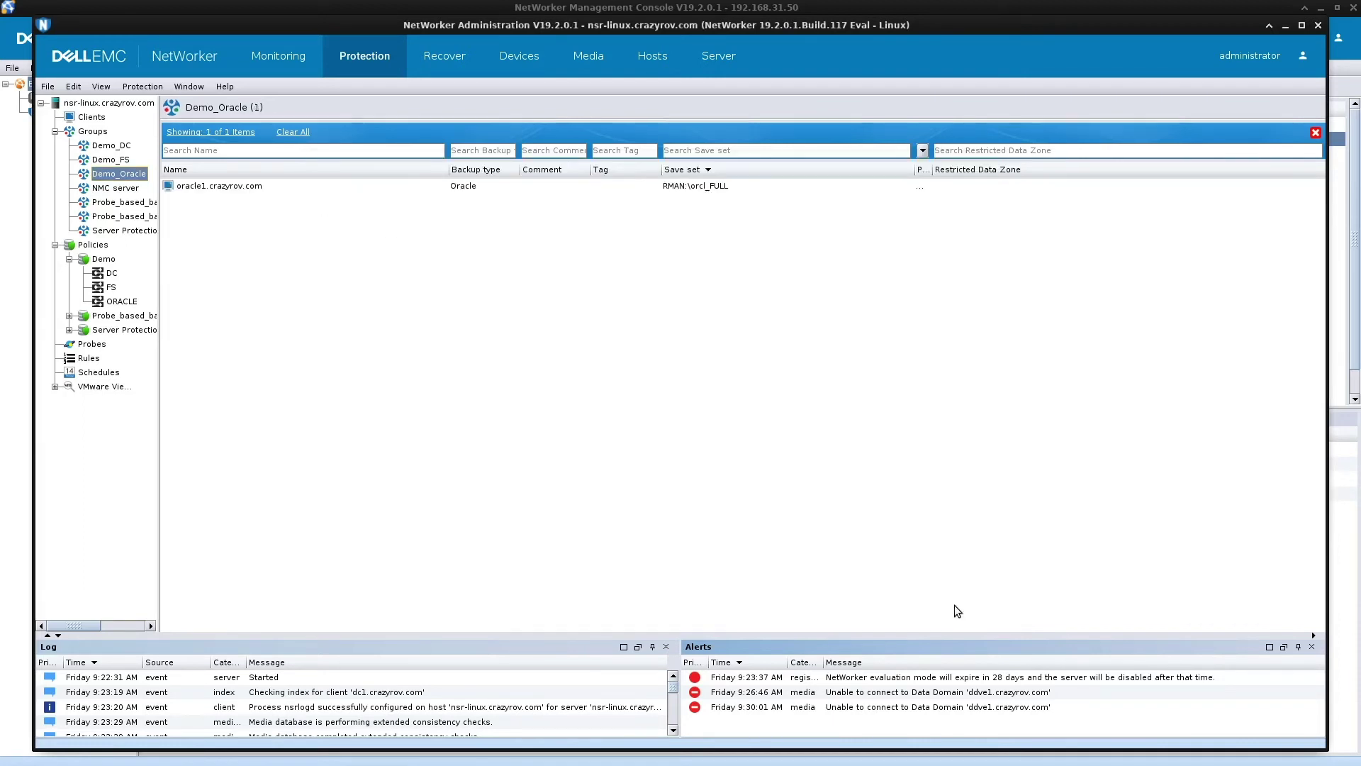
# Turn on diagnostic mode in the display options
pyautogui.doubleClick(219, 186)
pyautogui.press('Escape')
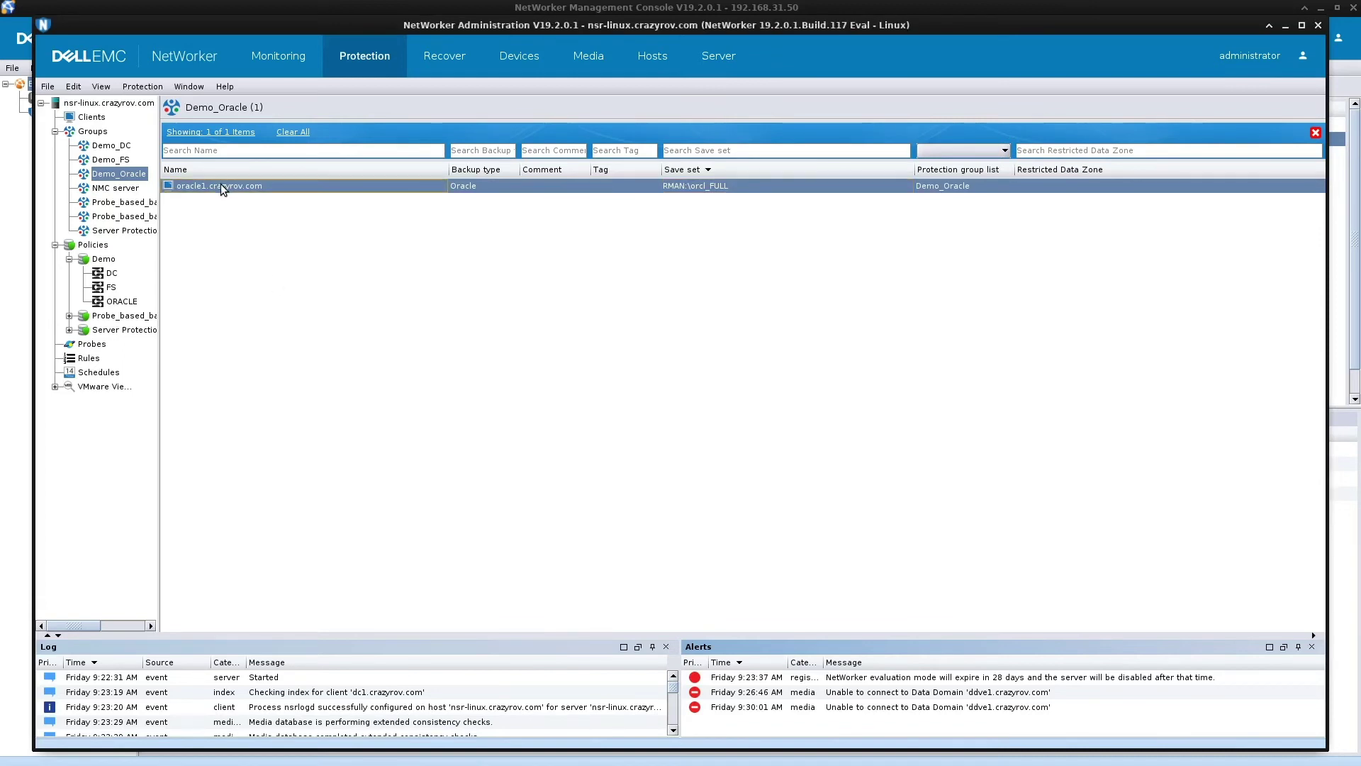
pyautogui.click(100, 86)
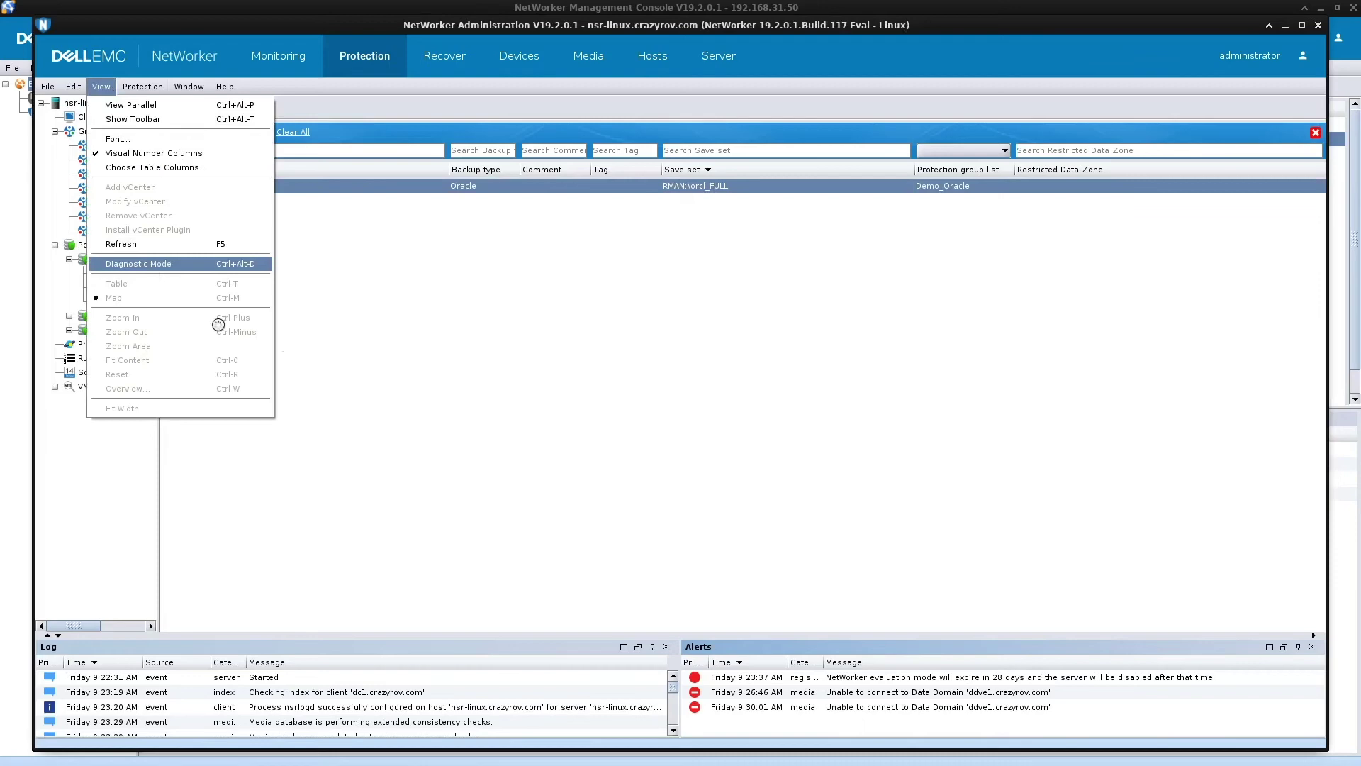
pyautogui.press('Return')
# Open oracle1.crazyrov.com's Apps & Modules tab and scroll through its RMAN backup config
pyautogui.doubleClick(254, 184)
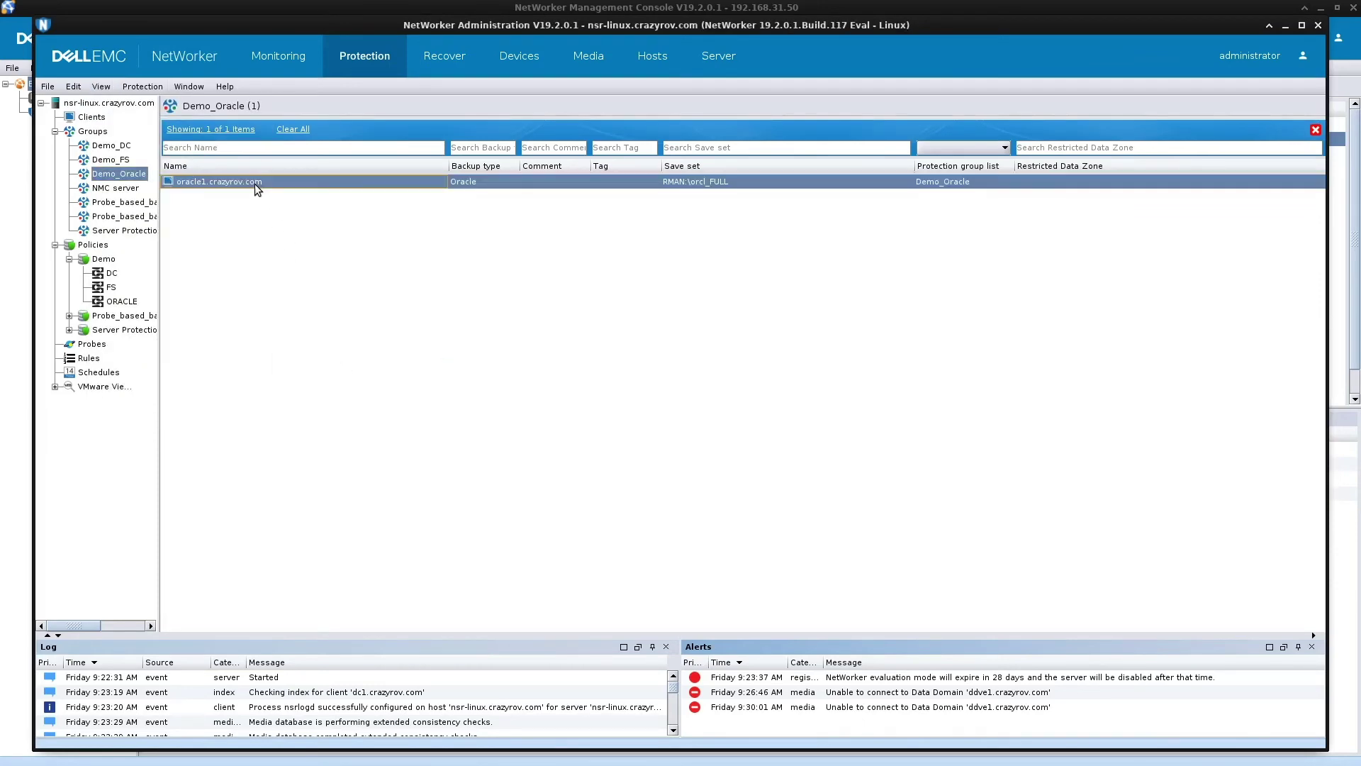
pyautogui.click(406, 111)
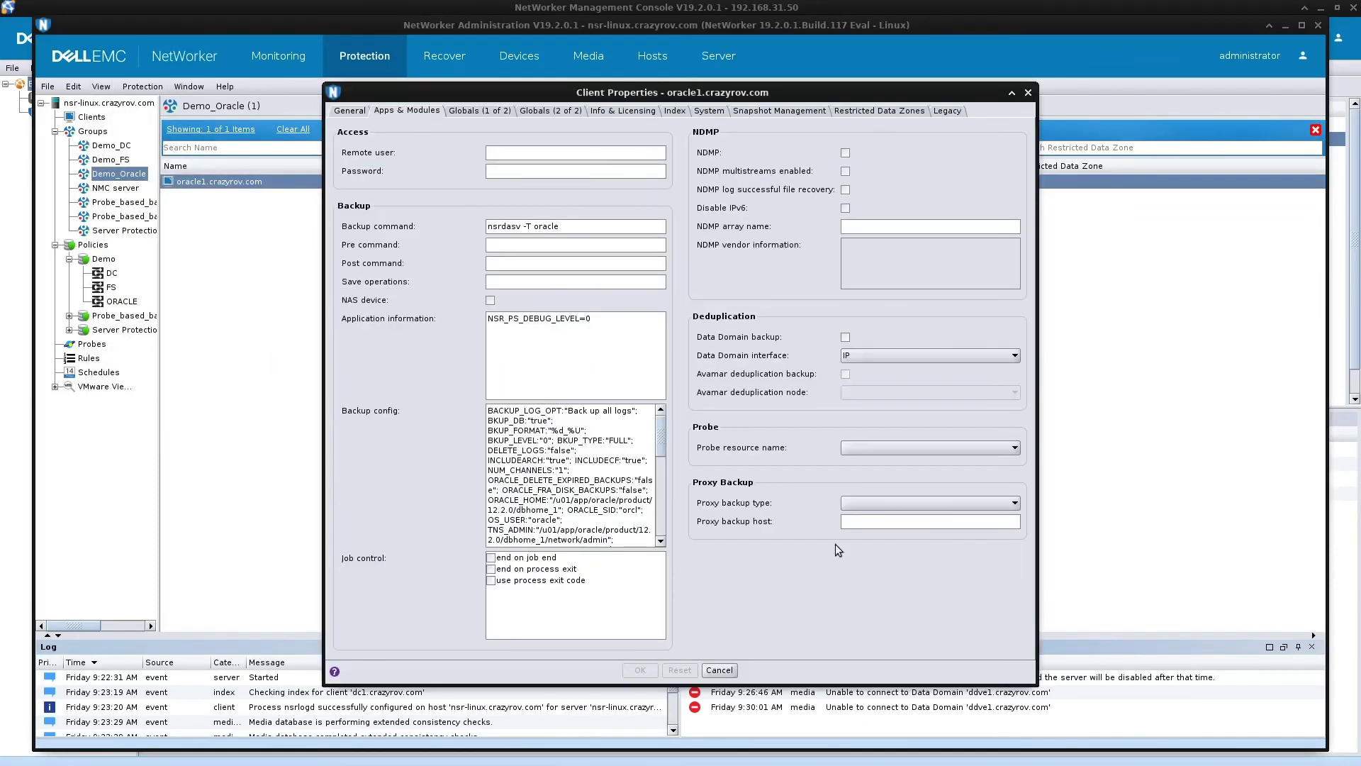
pyautogui.moveTo(1031, 445); pyautogui.dragTo(1342, 445)
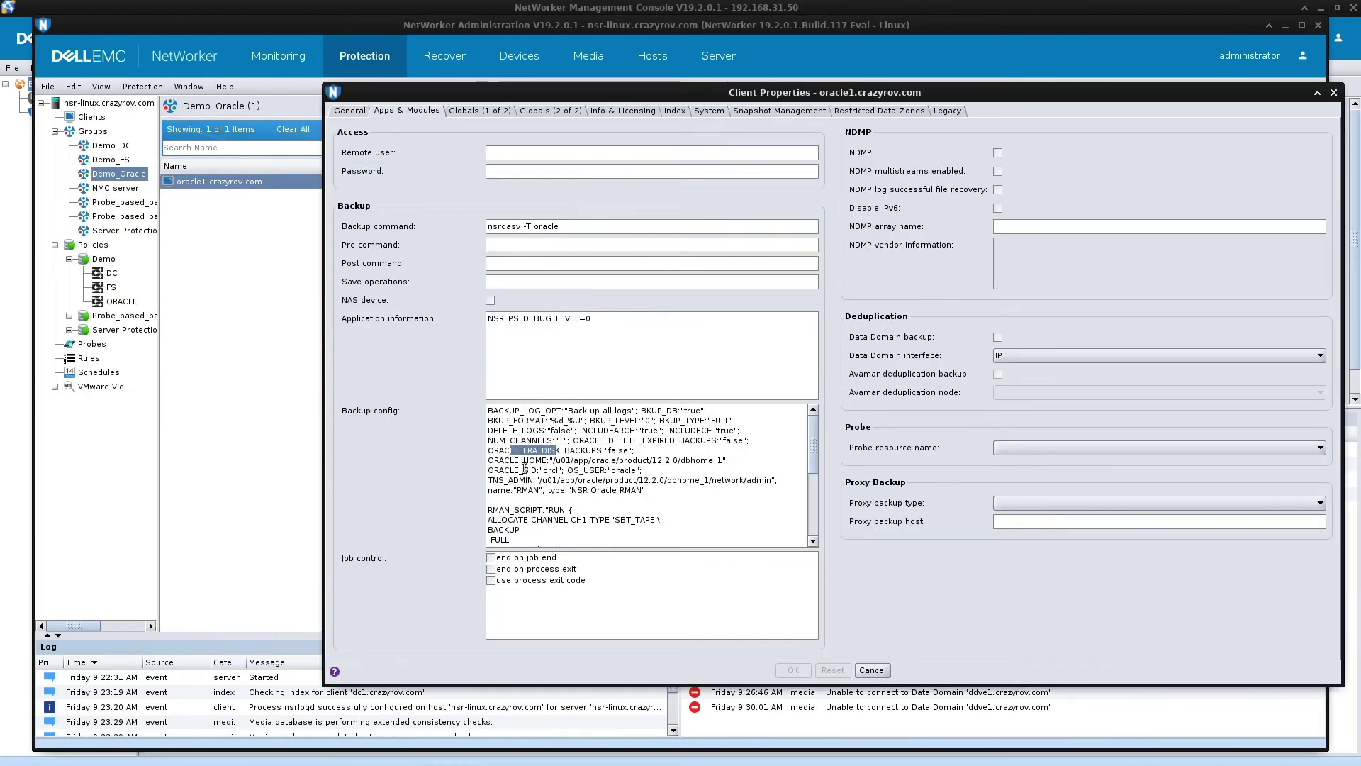
pyautogui.click(509, 432)
pyautogui.moveTo(509, 431); pyautogui.dragTo(555, 500)
pyautogui.scroll(-2, 496, 456)
pyautogui.scroll(-1, 555, 501)
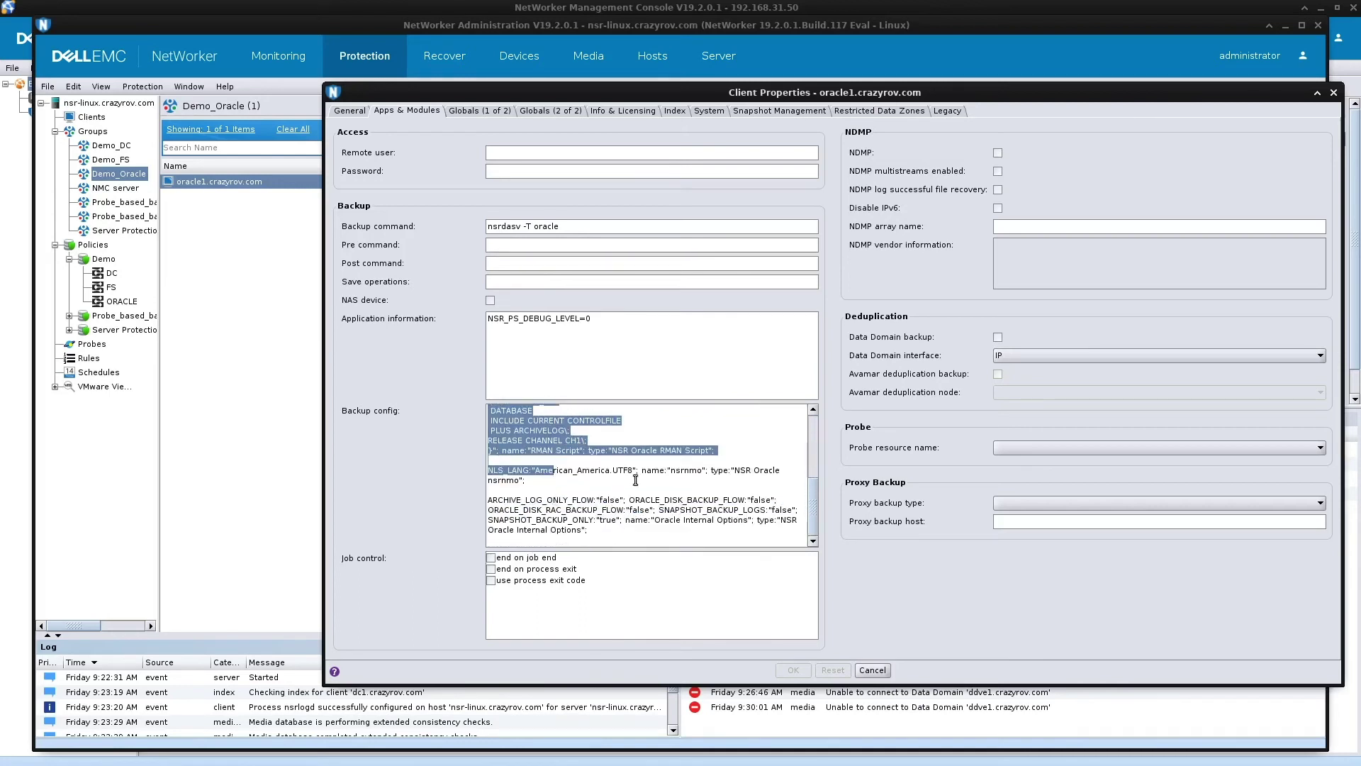
pyautogui.scroll(3, 634, 480)
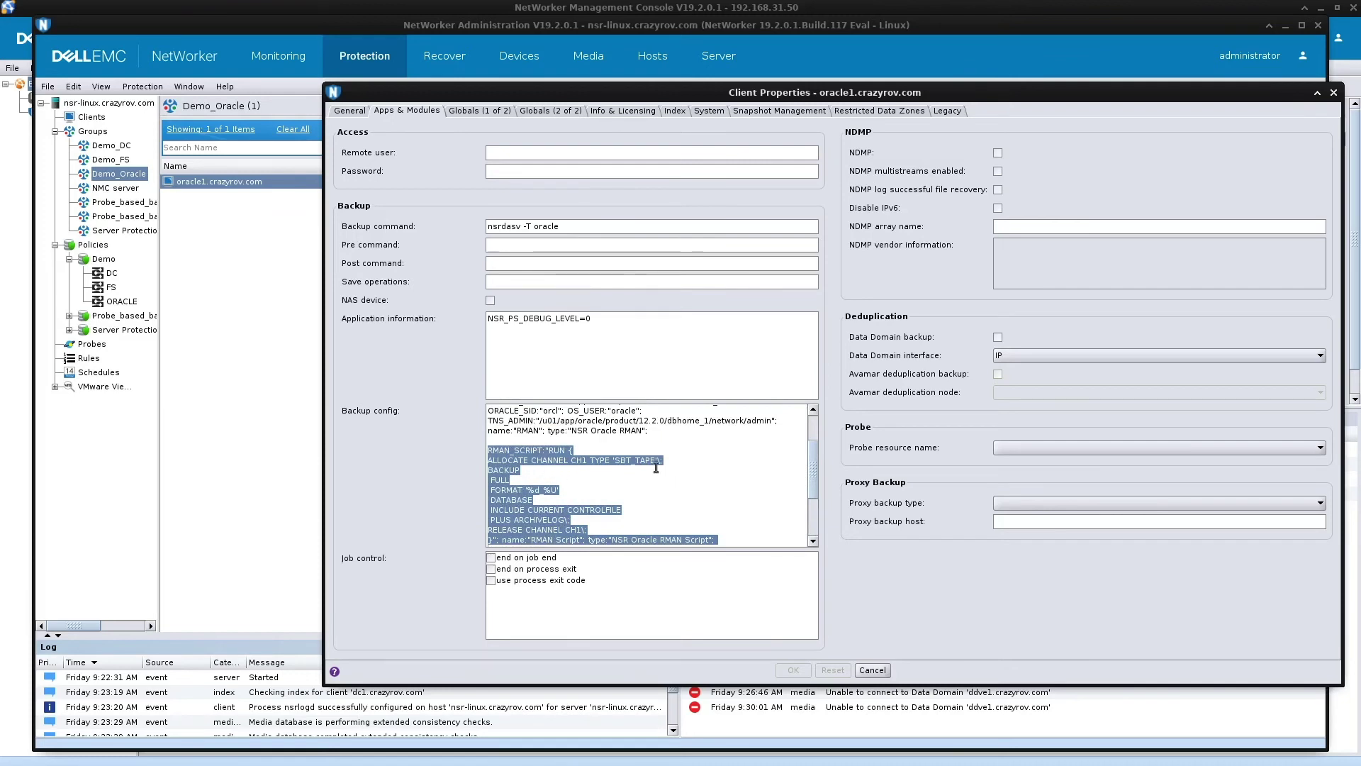
pyautogui.scroll(-1, 643, 506)
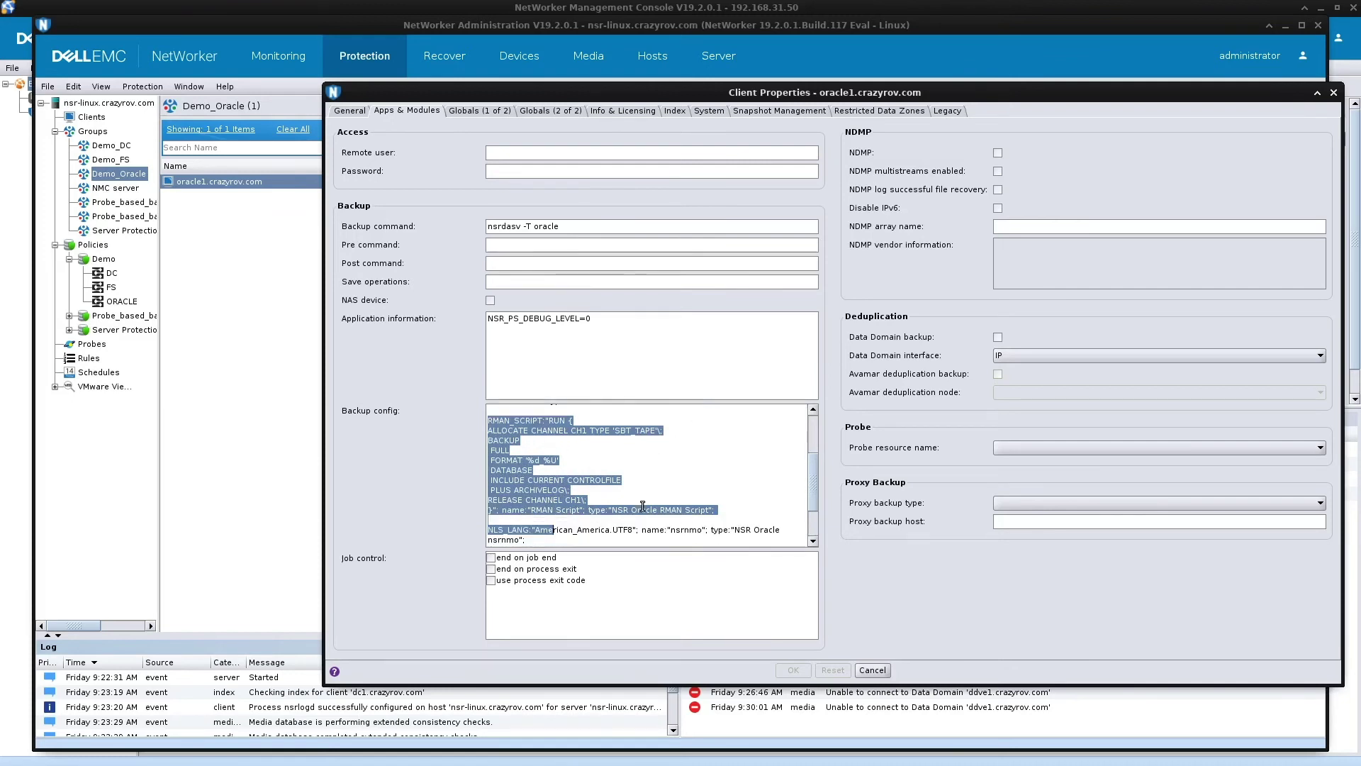
# Inspect the ALLOCATE and RELEASE CHANNEL script lines, then close the properties without saving
pyautogui.click(594, 501)
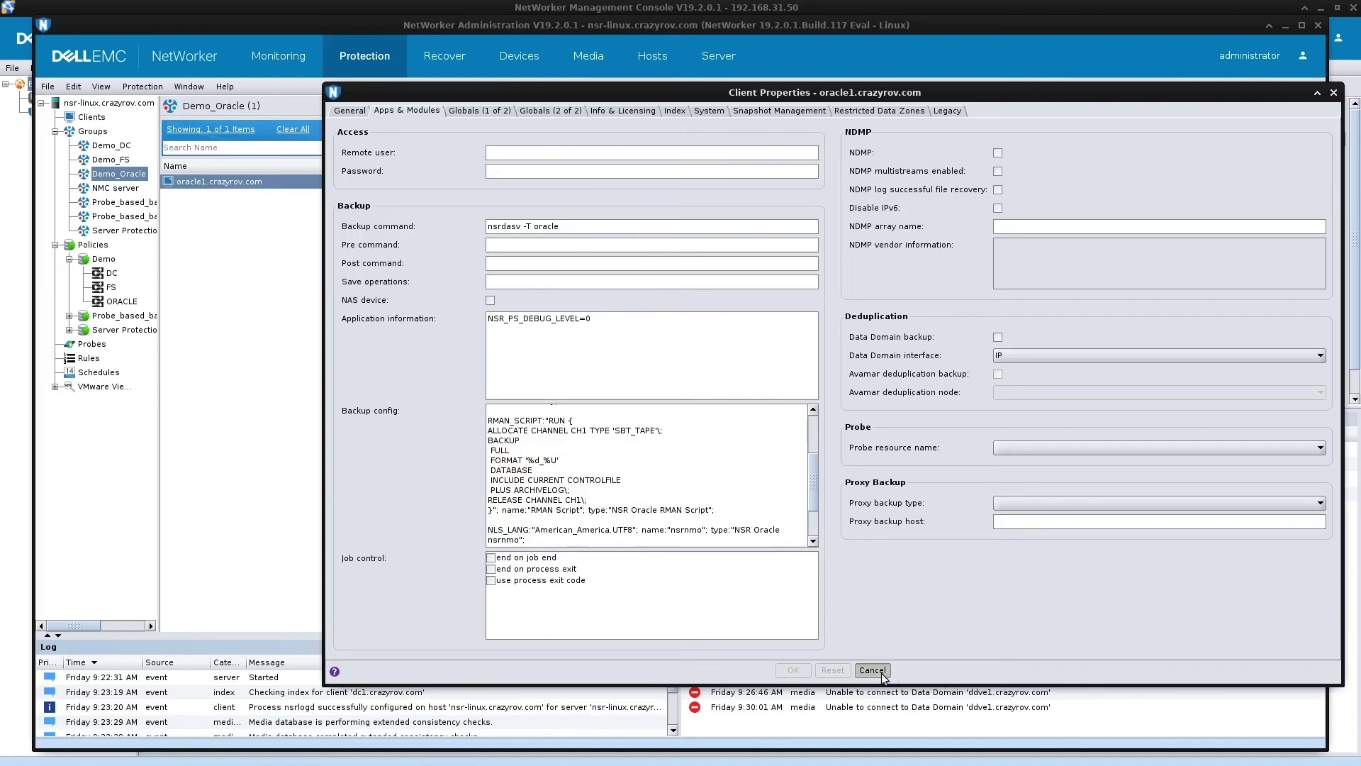
pyautogui.doubleClick(528, 501)
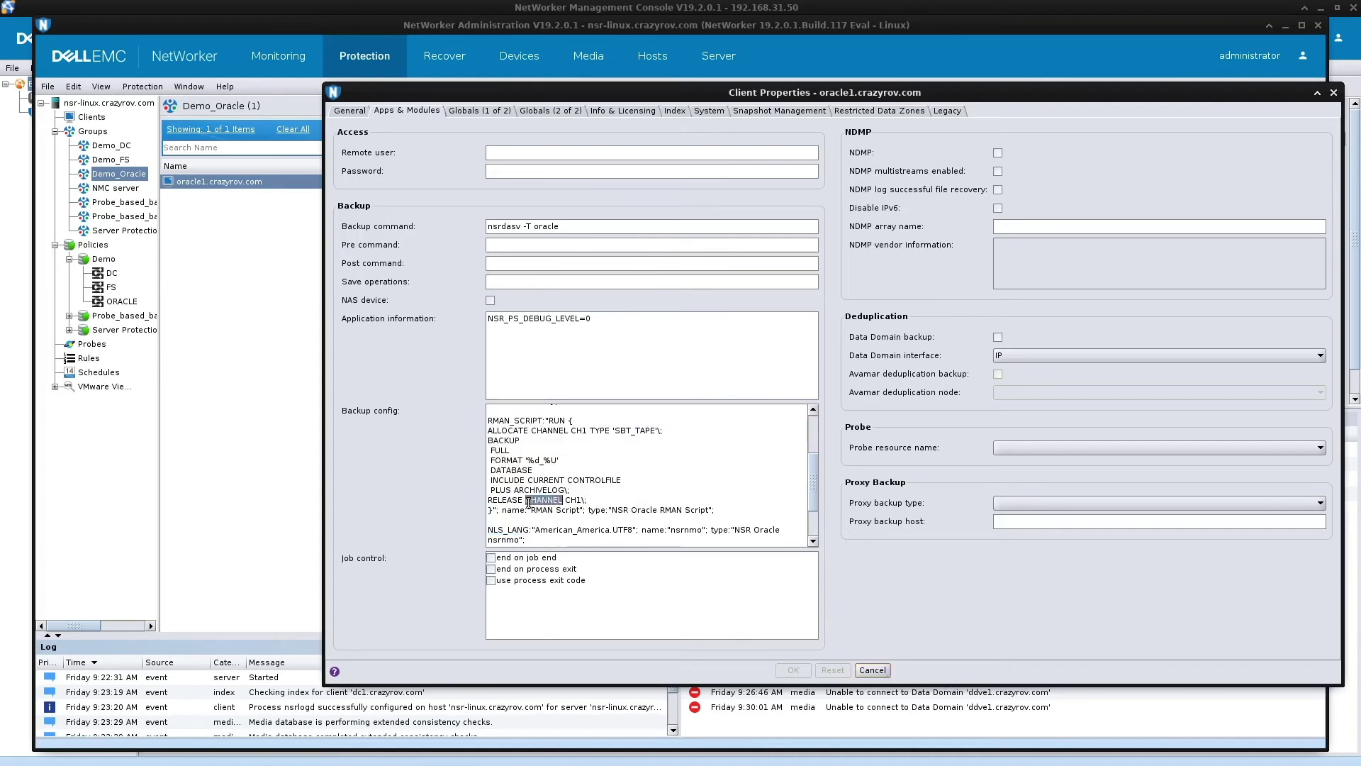
pyautogui.click(528, 500)
pyautogui.scroll(2, 528, 501)
pyautogui.doubleClick(494, 489)
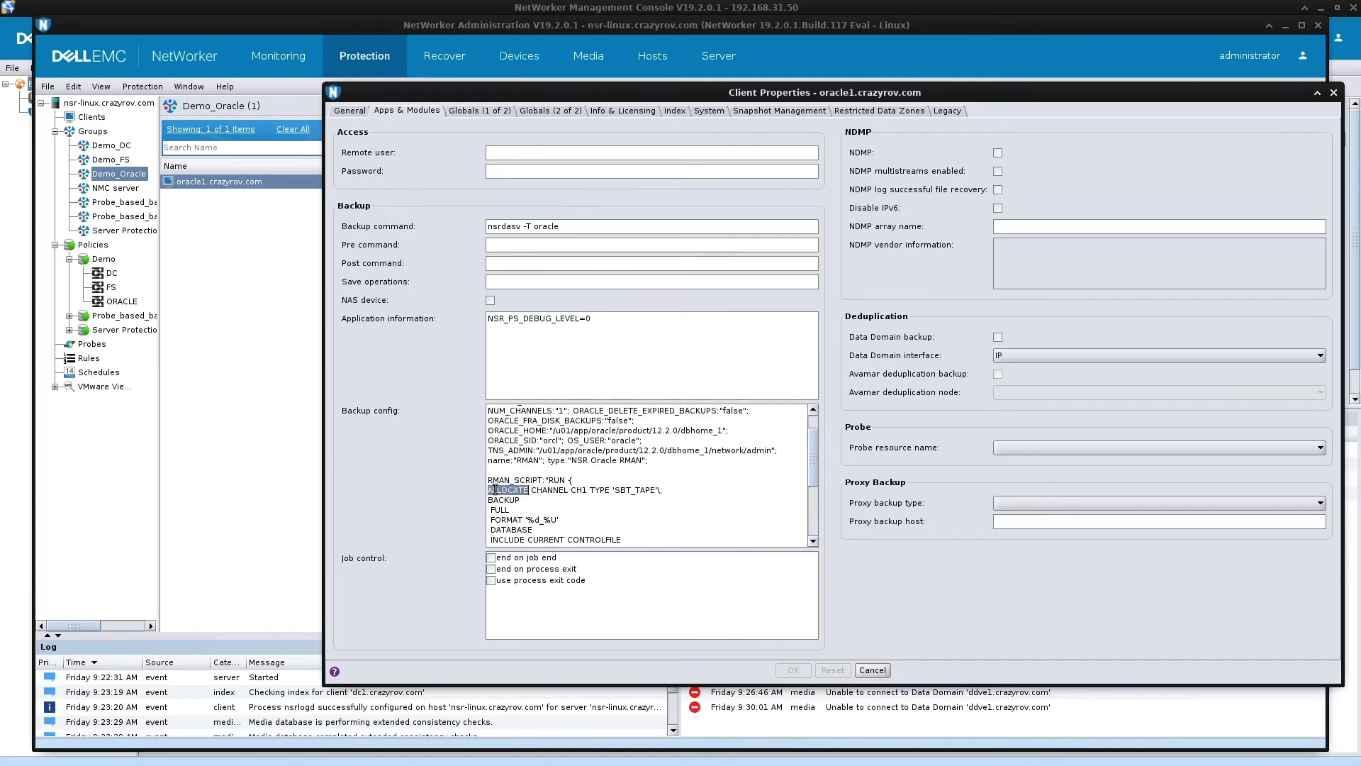
pyautogui.tripleClick(494, 490)
pyautogui.scroll(-1, 635, 504)
pyautogui.press('Escape')
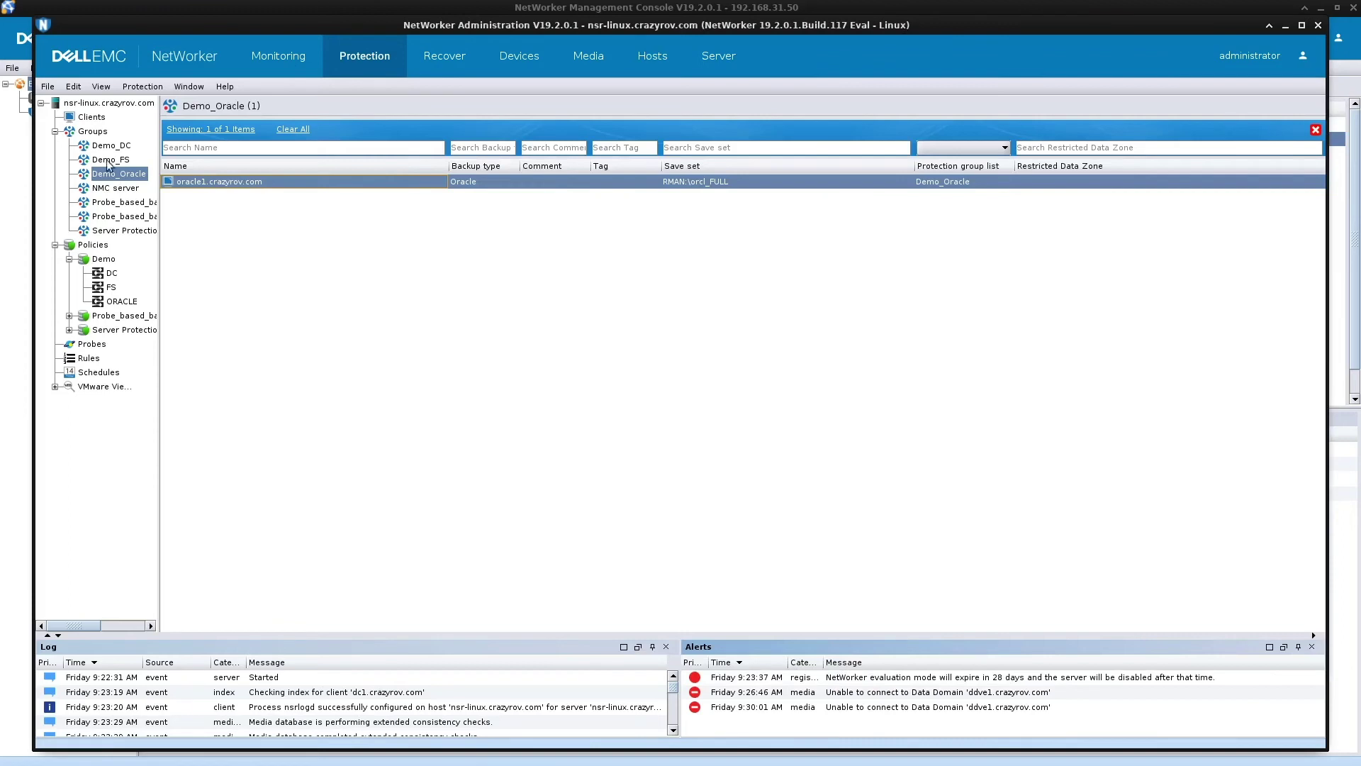
# Start the ORACLE workflow under the Demo policy and confirm with Yes
pyautogui.rightClick(119, 187)
pyautogui.click(111, 301)
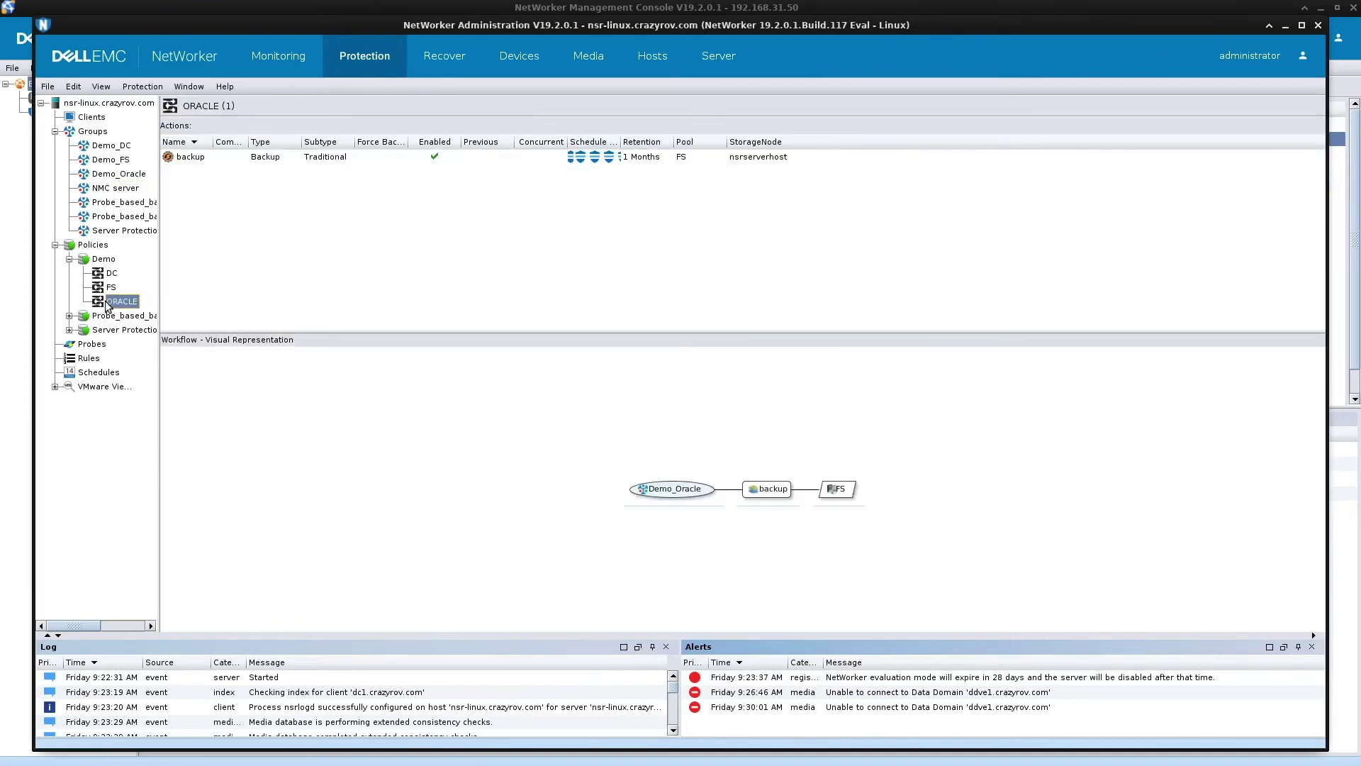
pyautogui.rightClick(108, 302)
pyautogui.click(134, 312)
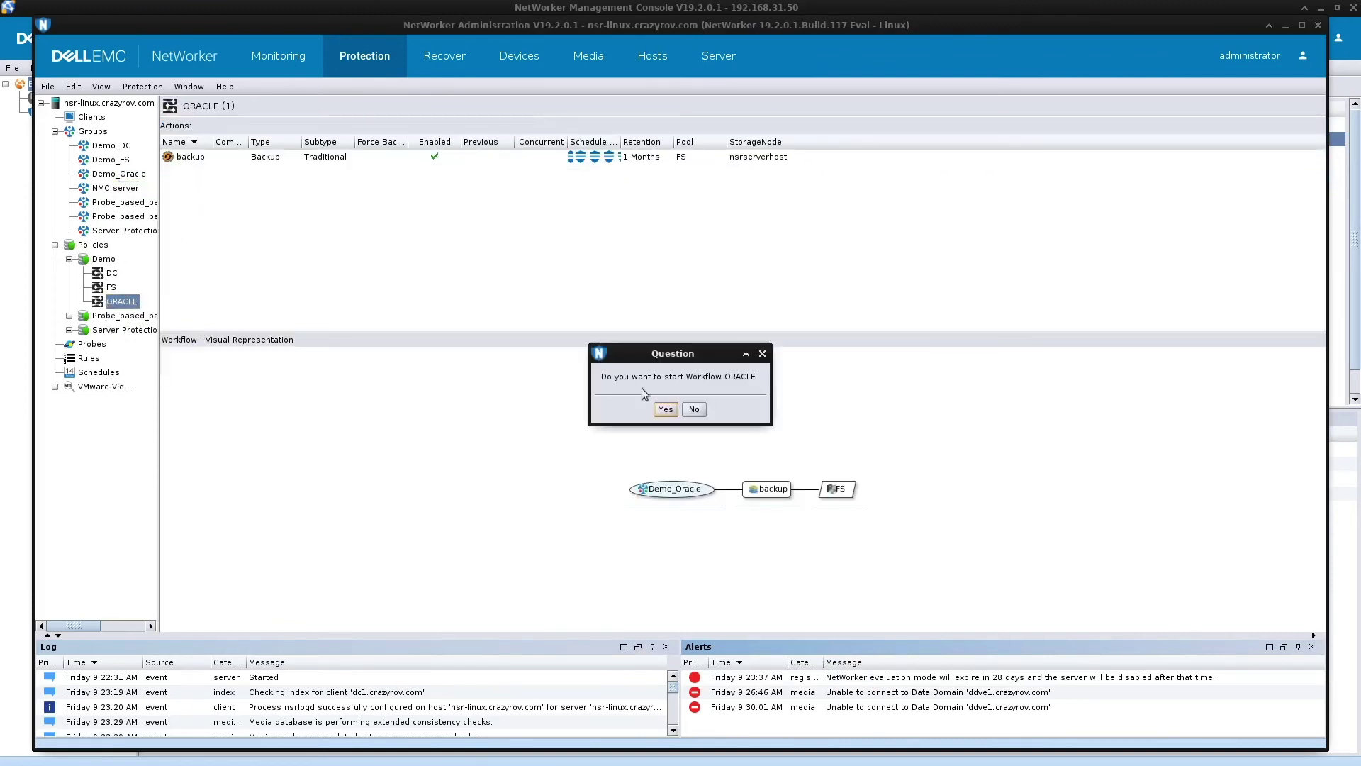
pyautogui.click(671, 410)
# In Monitoring, open the running ORACLE workflow's details and its backup action details
pyautogui.click(273, 57)
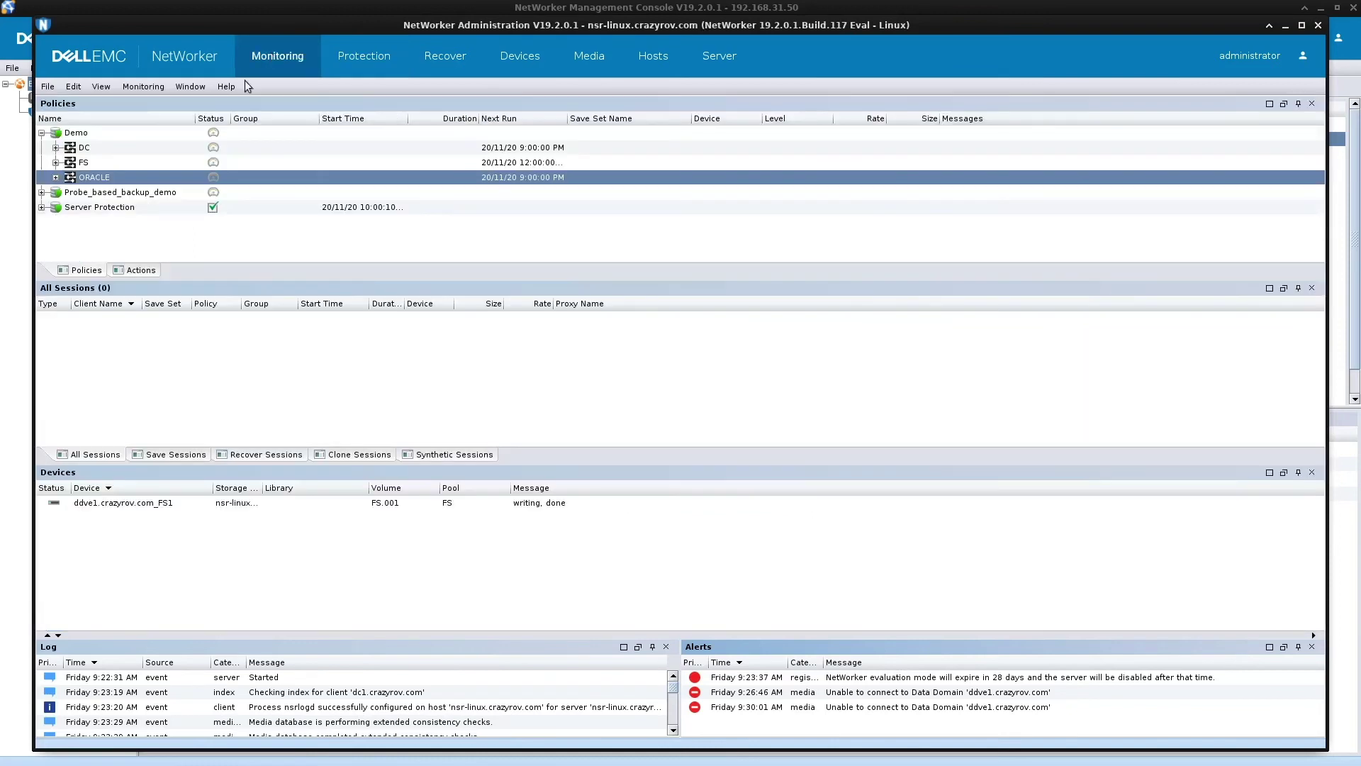
pyautogui.click(55, 177)
pyautogui.rightClick(105, 178)
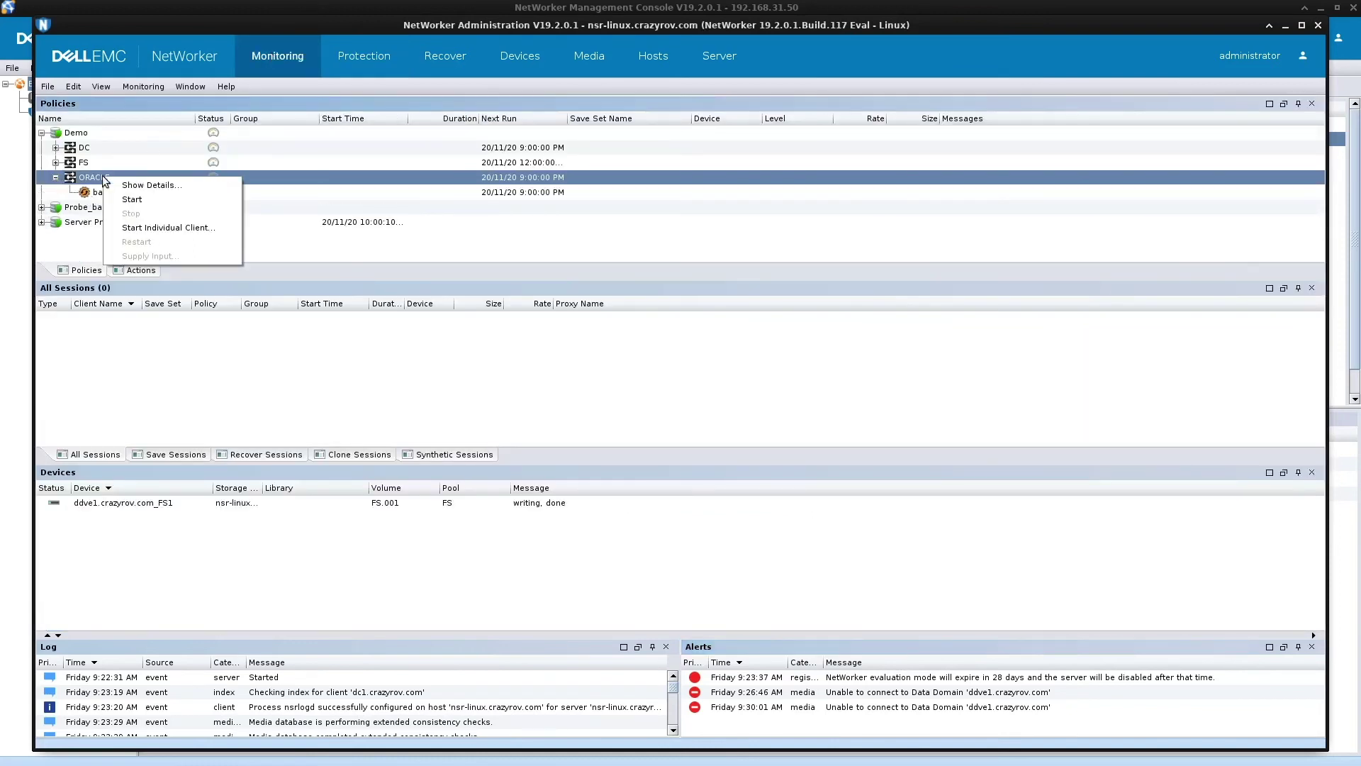
pyautogui.click(120, 186)
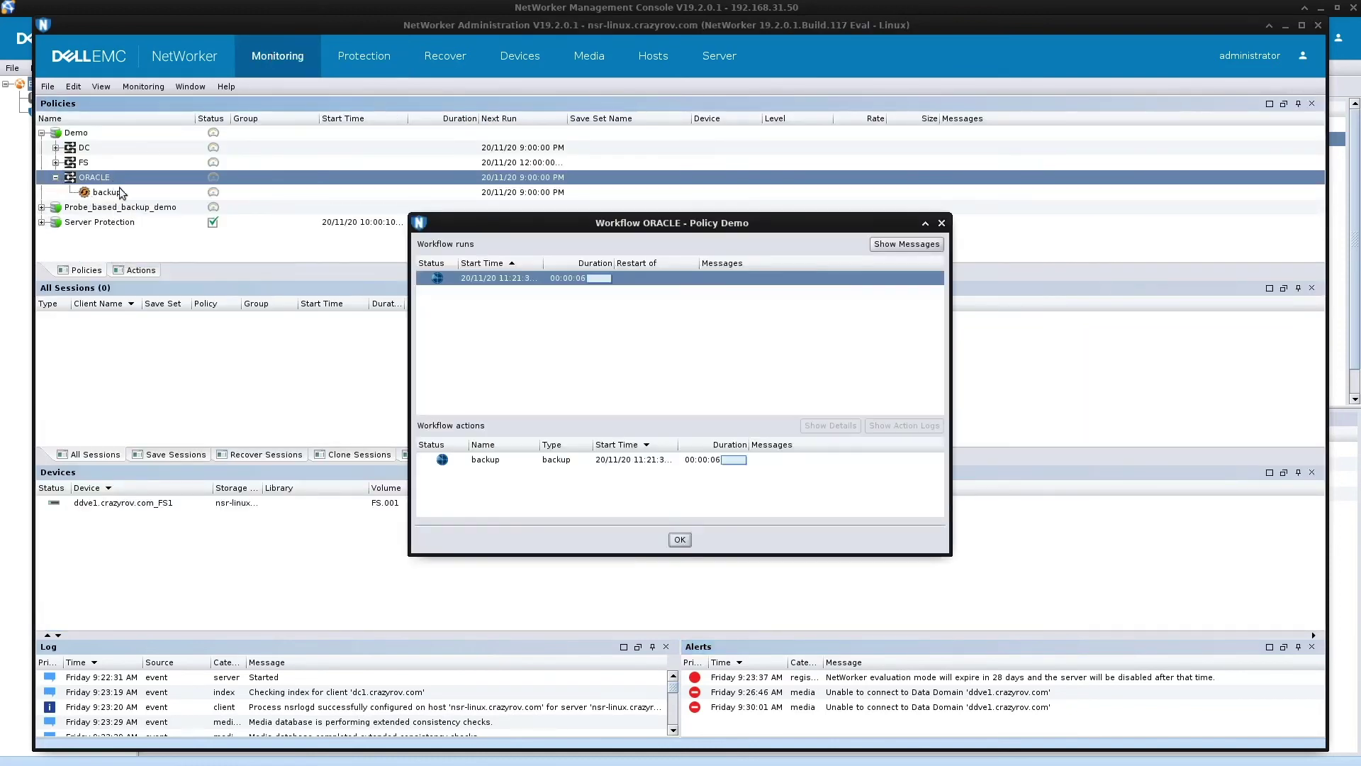
pyautogui.doubleClick(564, 458)
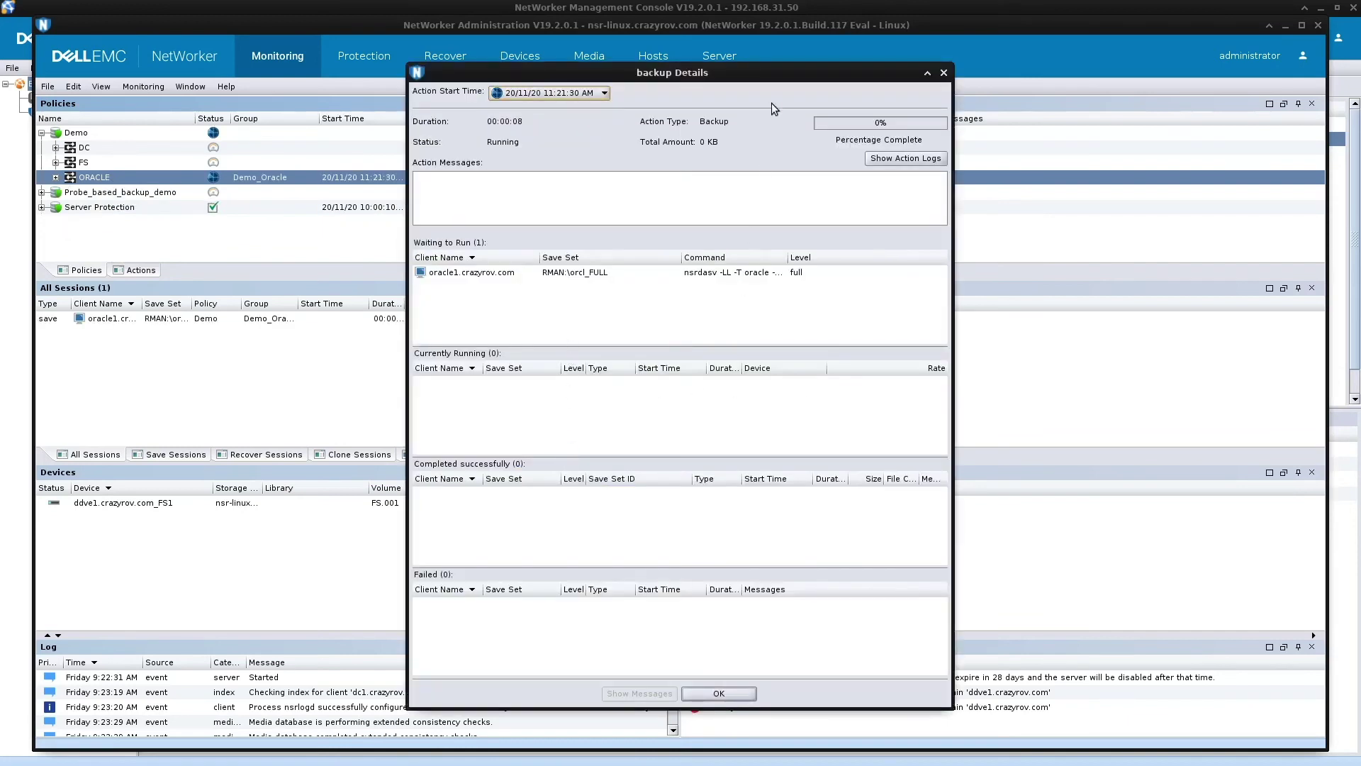
# Inspect oracle1's RMAN save sessions writing to the Data Domain device, then close the backup details
pyautogui.moveTo(780, 72); pyautogui.dragTo(1120, 53)
pyautogui.click(1088, 474)
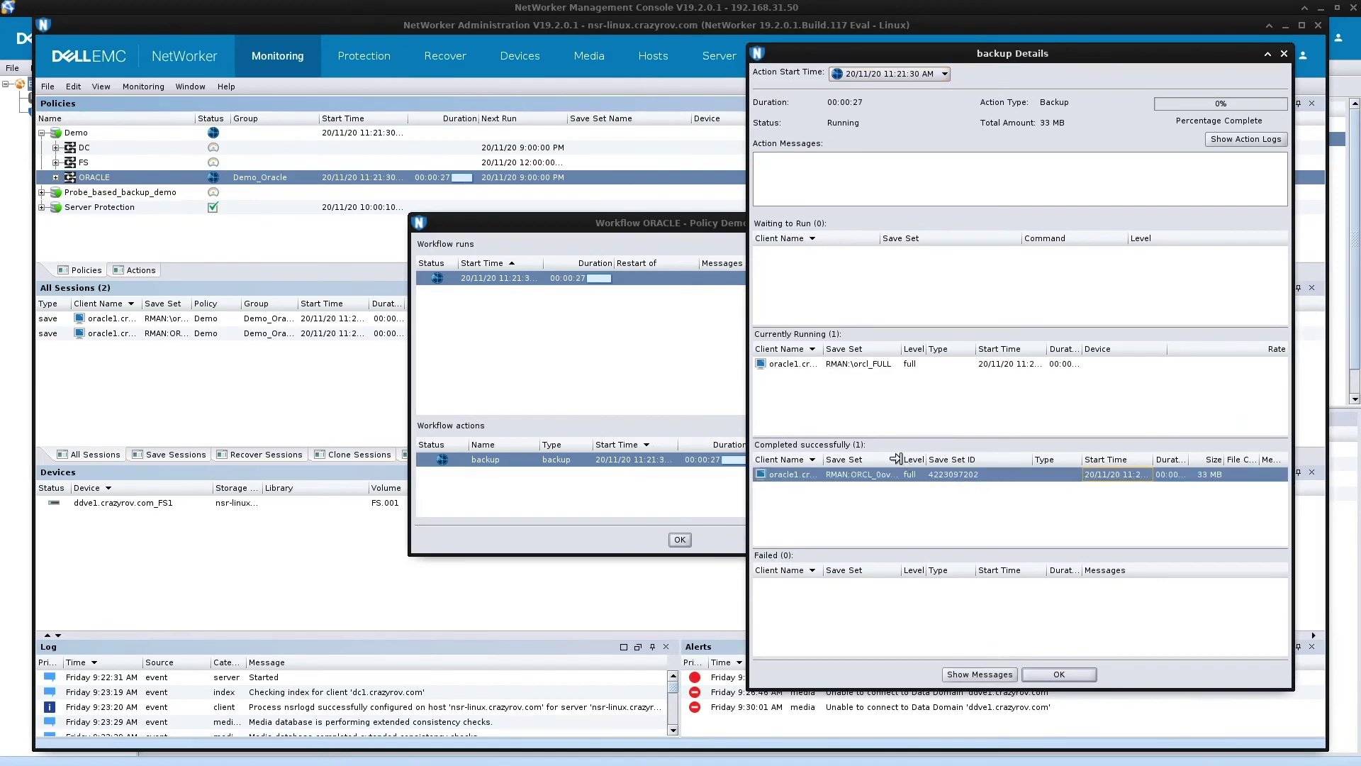
pyautogui.moveTo(901, 460); pyautogui.dragTo(978, 474)
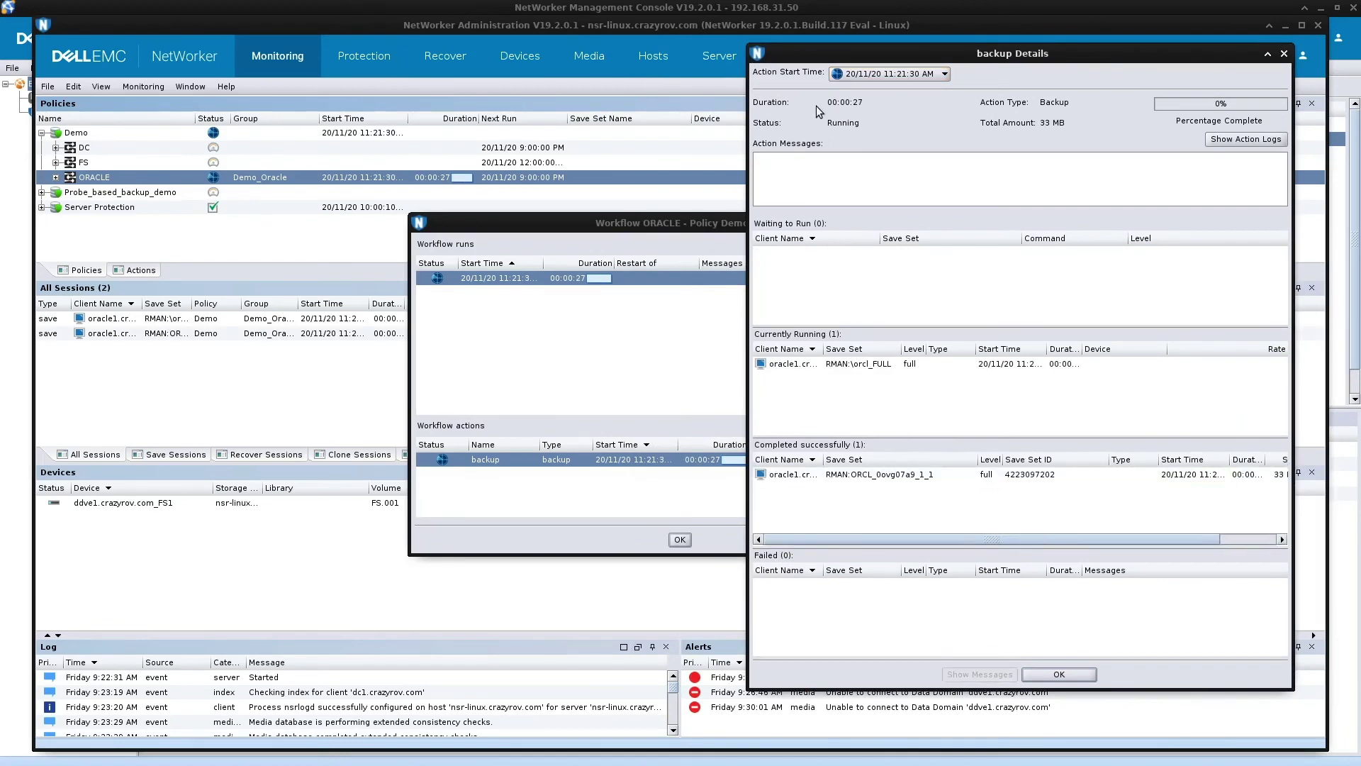
pyautogui.doubleClick(975, 56)
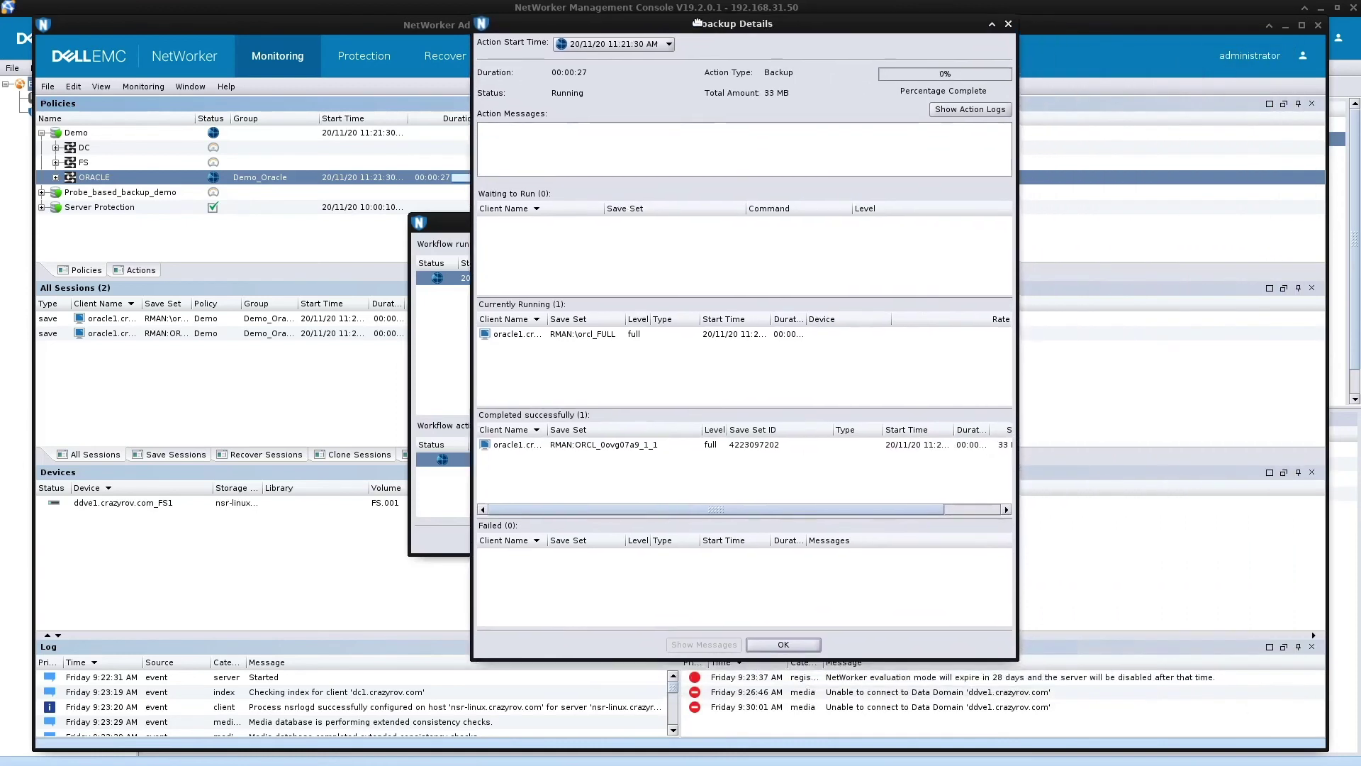
pyautogui.moveTo(1271, 370); pyautogui.dragTo(1274, 370)
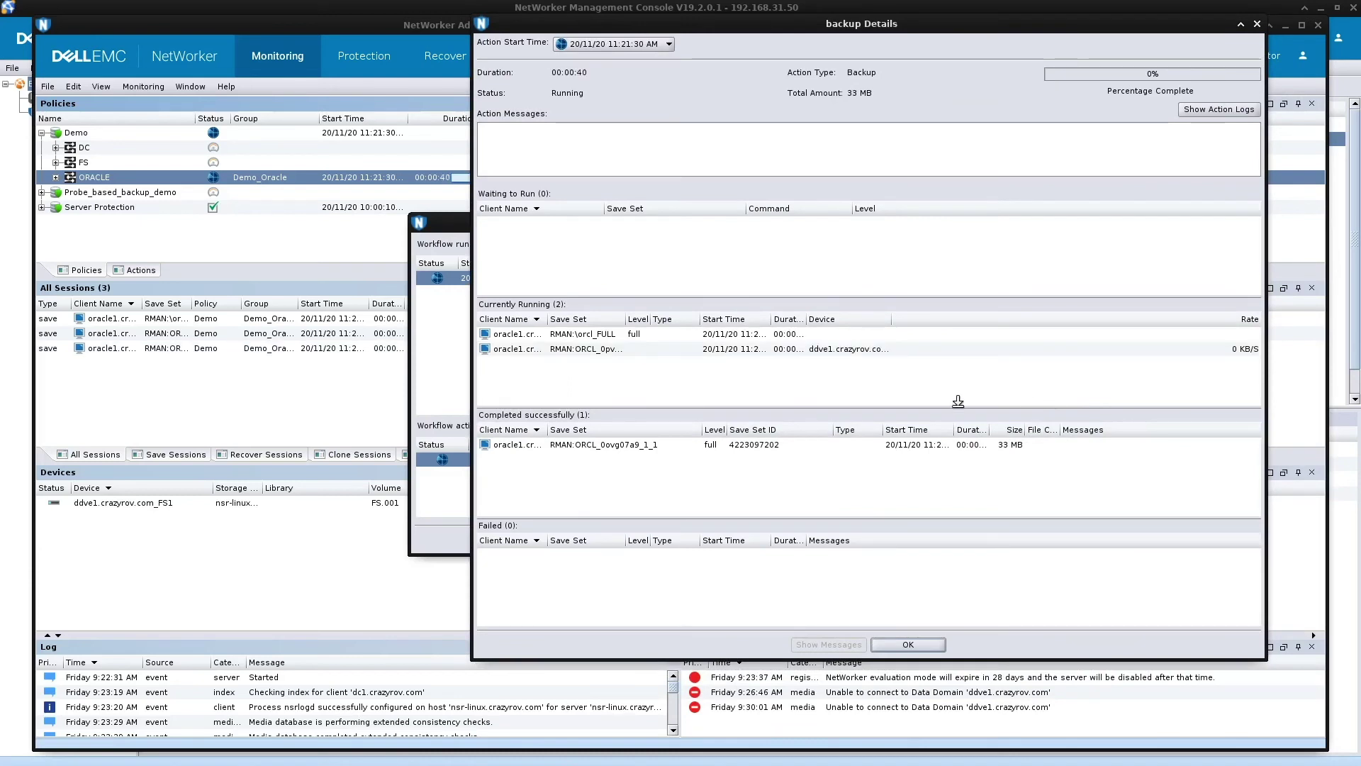
pyautogui.moveTo(627, 322); pyautogui.dragTo(684, 322)
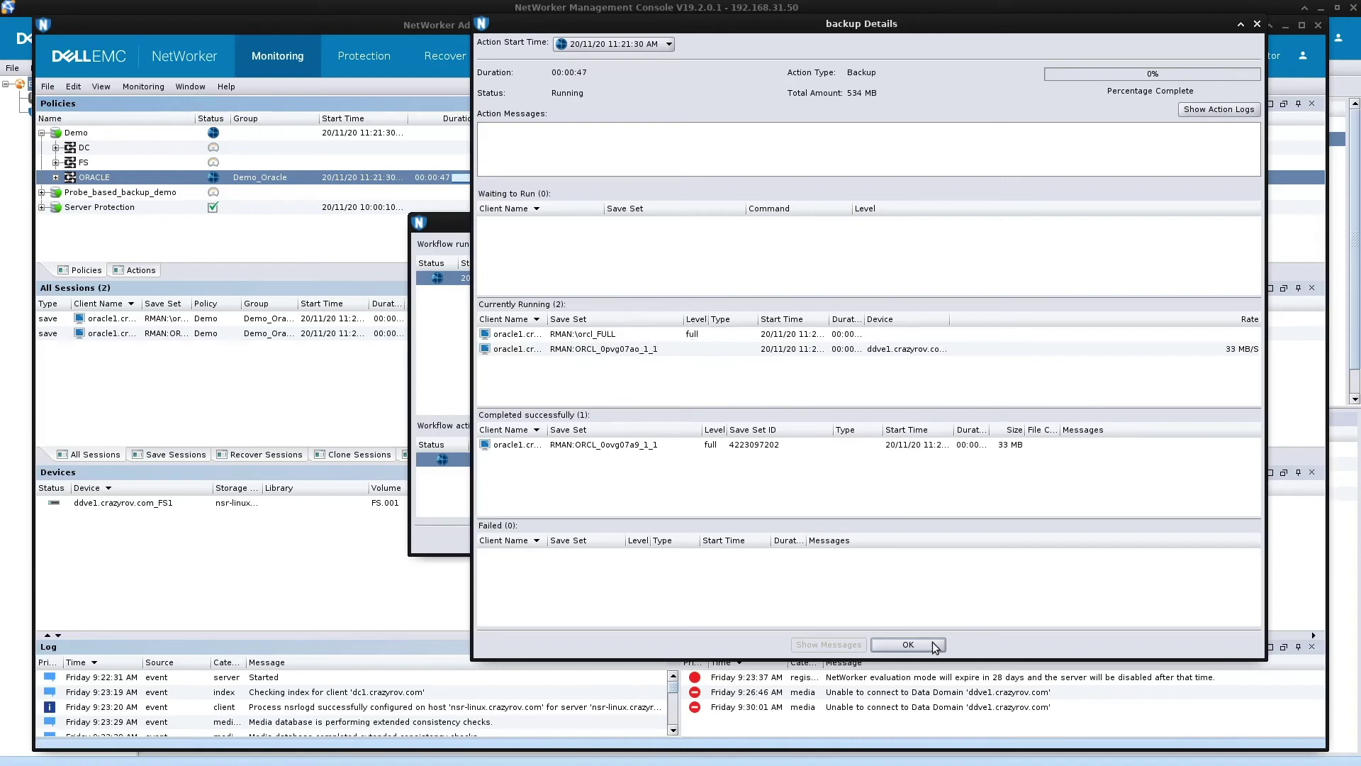
pyautogui.click(908, 644)
# Close the workflow details and return to Protection, listing the Demo_Oracle group's clients
pyautogui.click(679, 540)
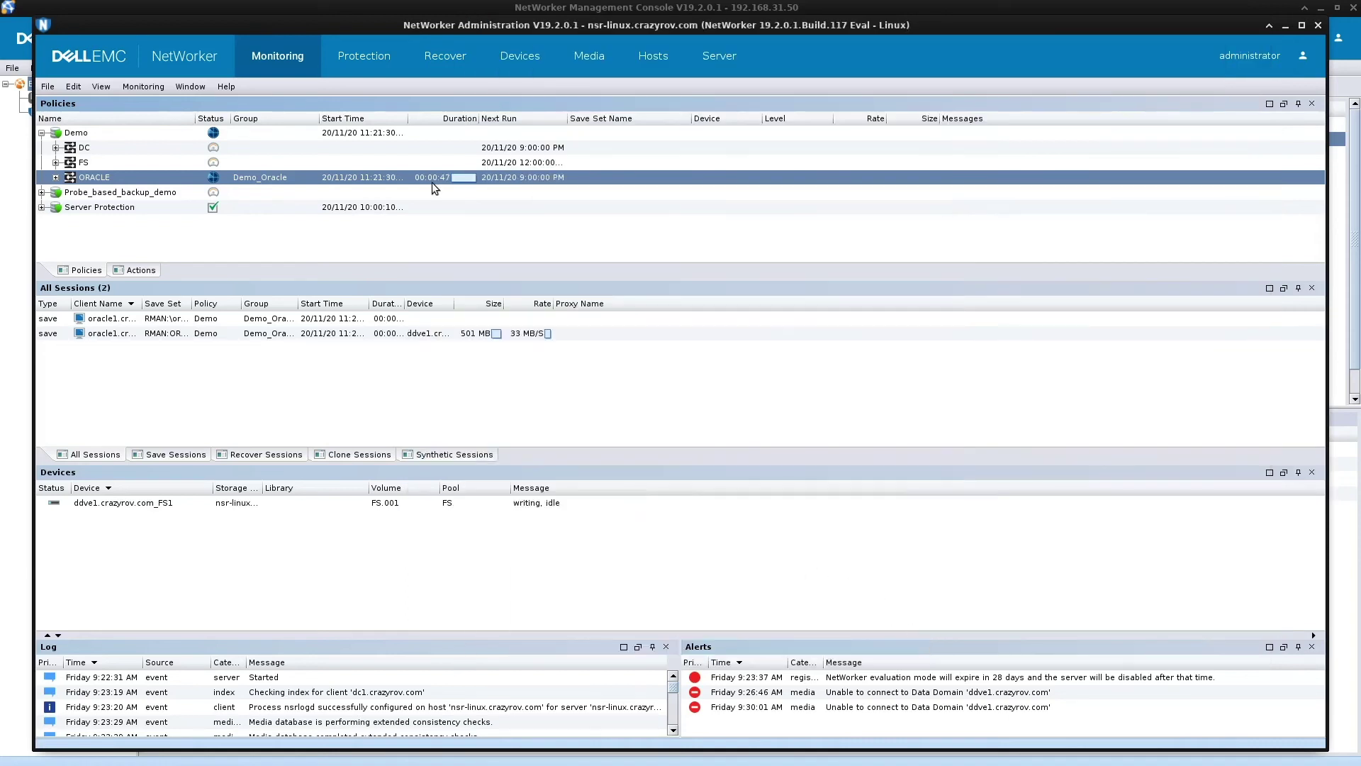
pyautogui.click(443, 59)
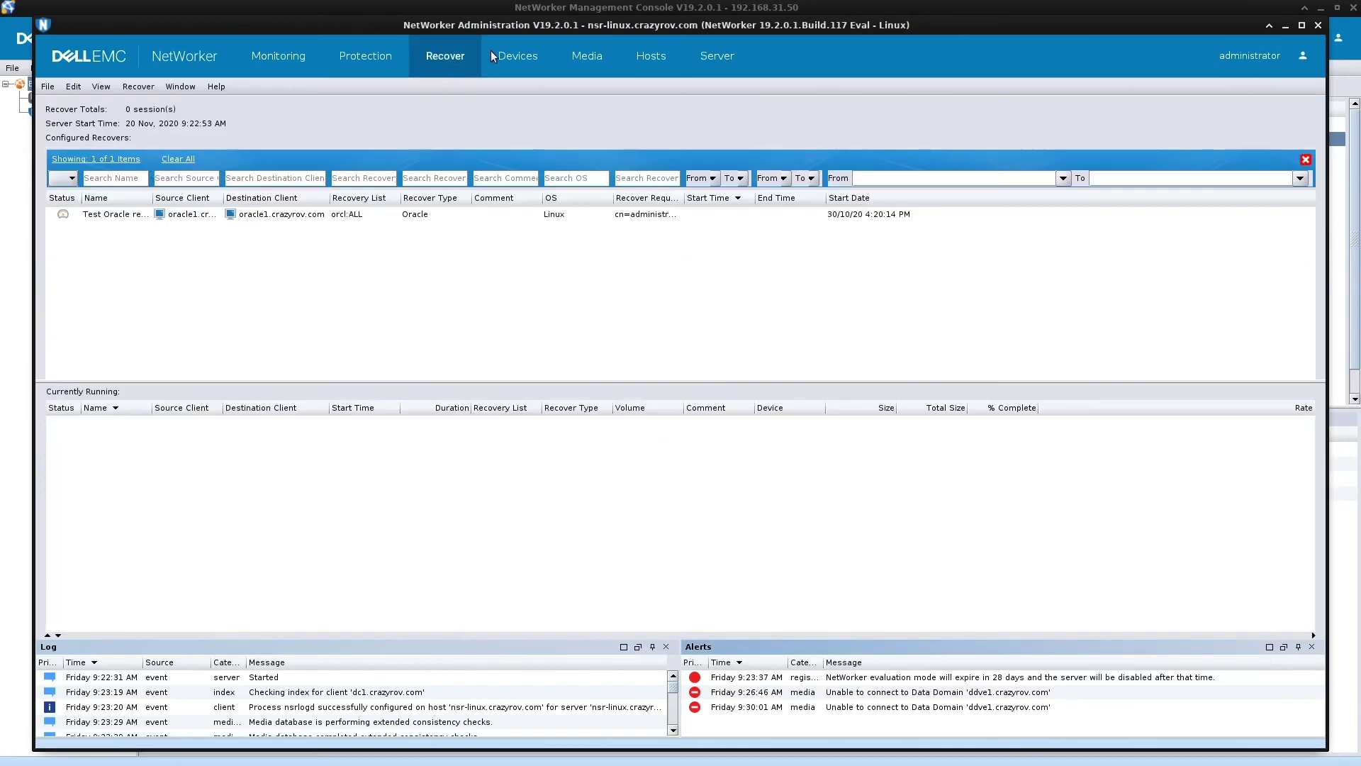
pyautogui.click(355, 57)
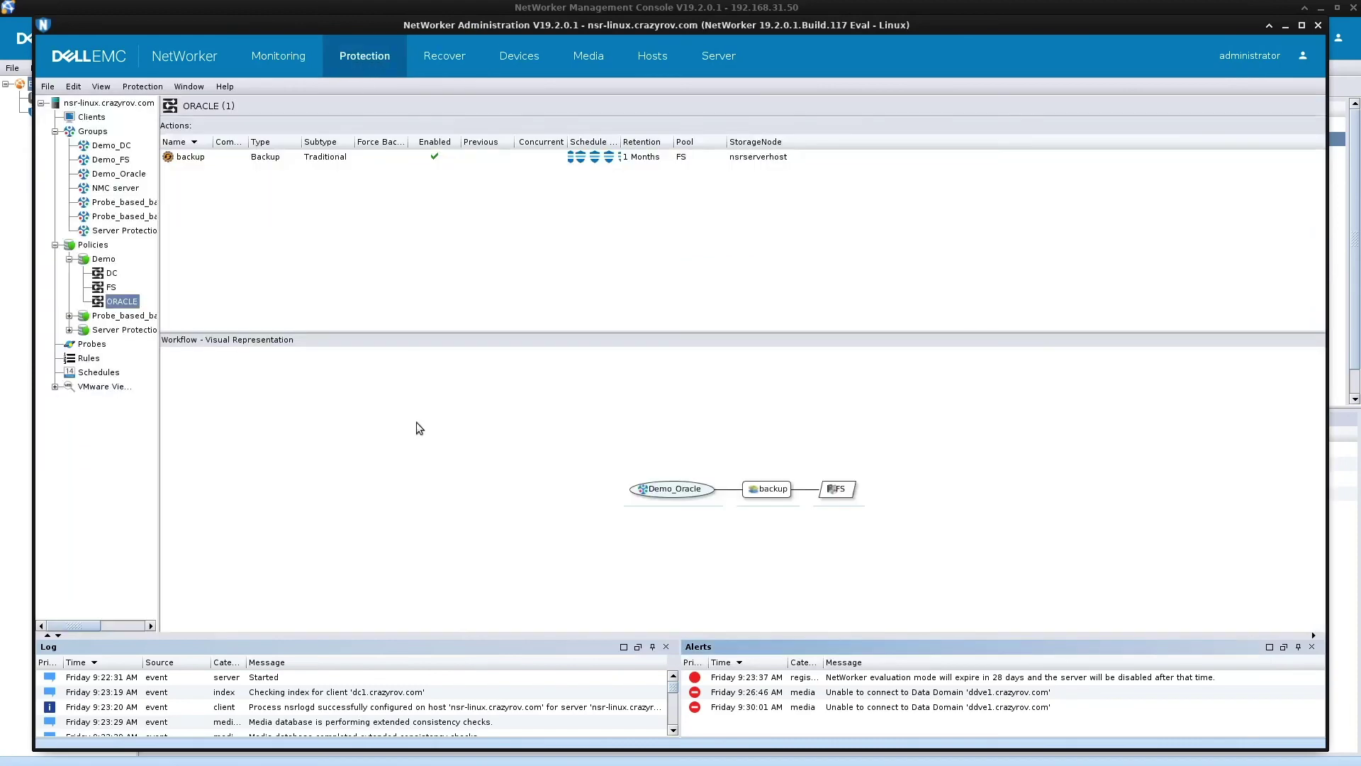
pyautogui.click(209, 157)
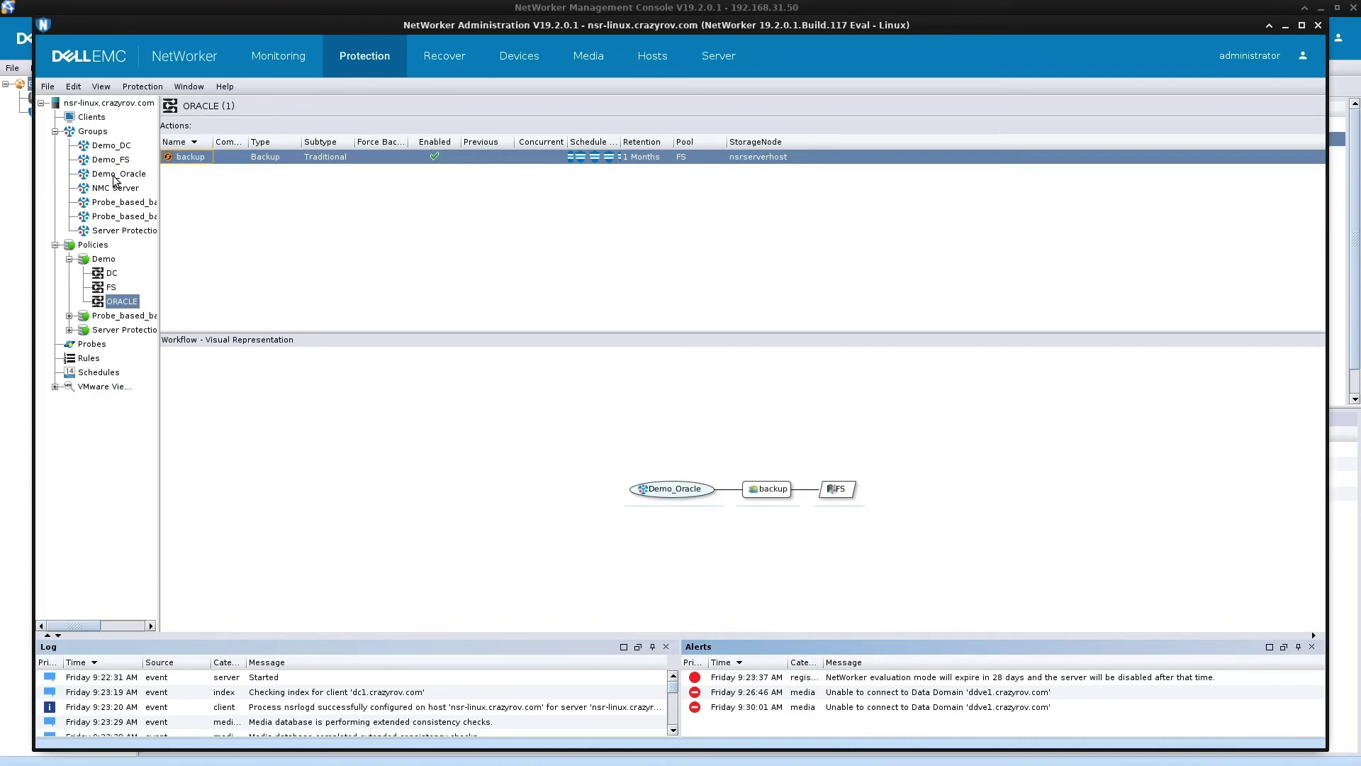
pyautogui.click(117, 174)
# Review oracle1's Apps & Modules RMAN backup config (ALLOCATE CHANNEL CH1) and cancel without changes
pyautogui.doubleClick(195, 183)
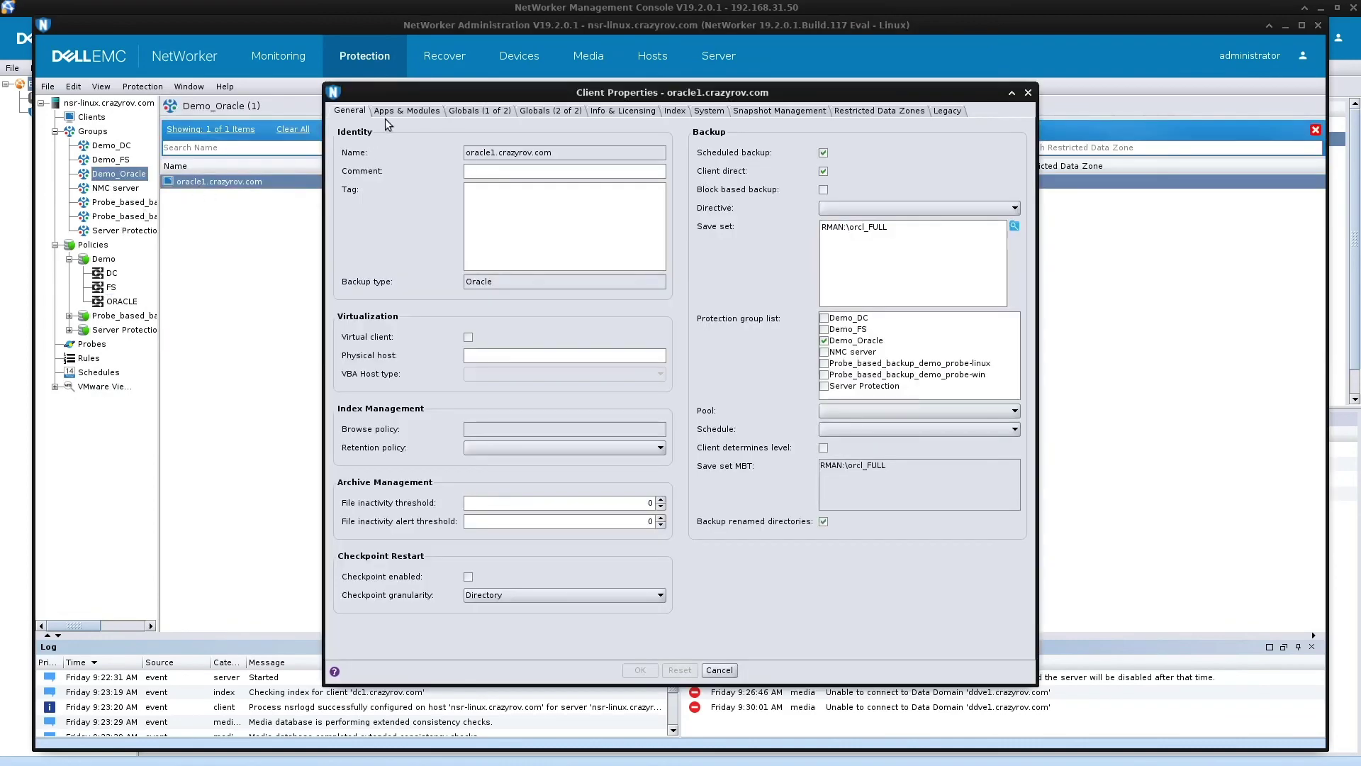
pyautogui.click(410, 110)
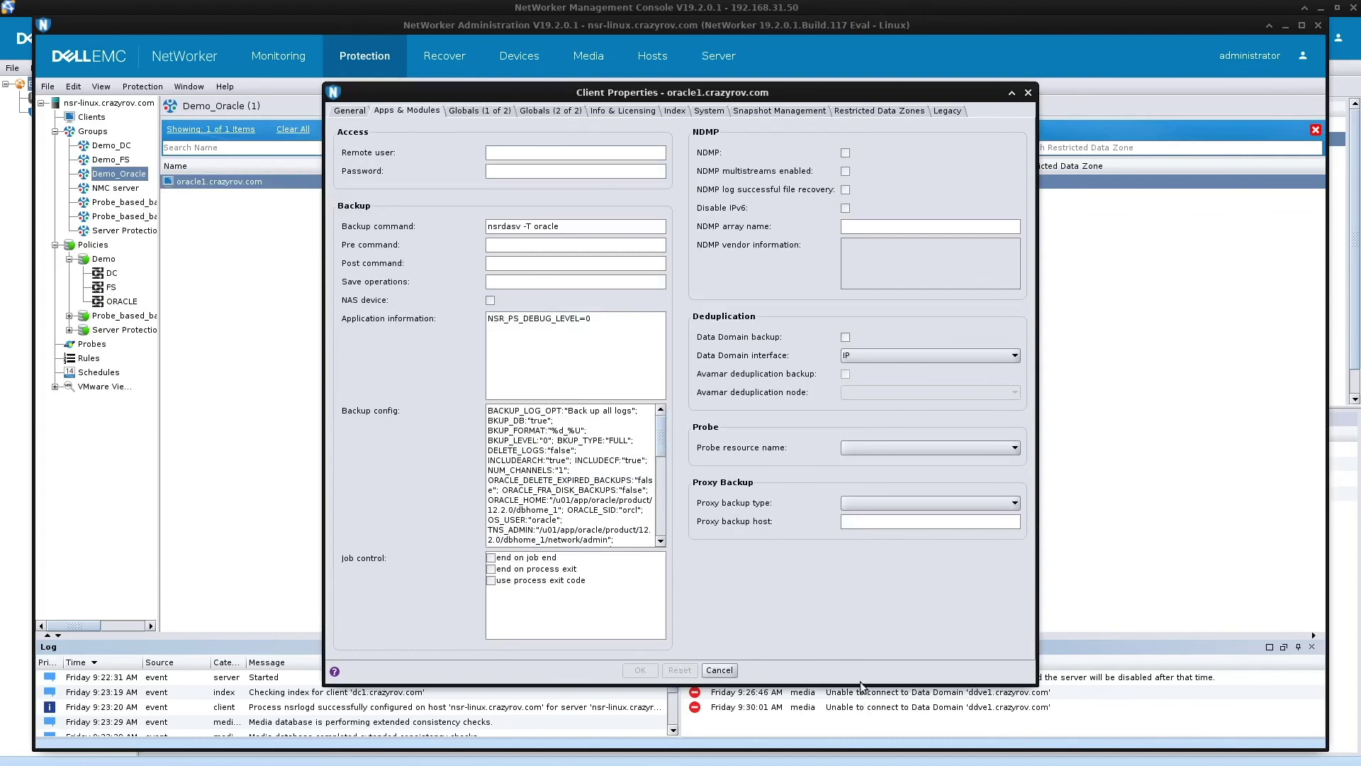
pyautogui.moveTo(862, 685); pyautogui.dragTo(861, 763)
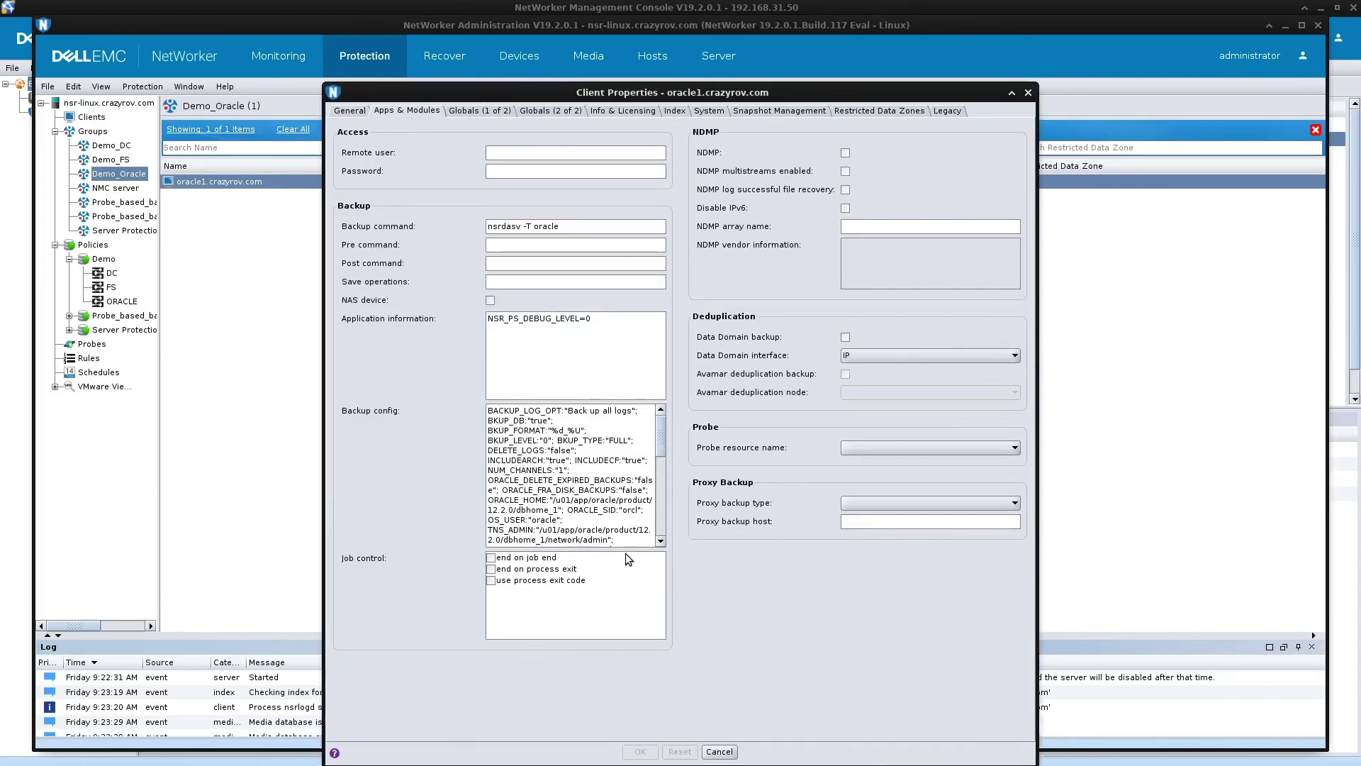
pyautogui.scroll(-4, 666, 532)
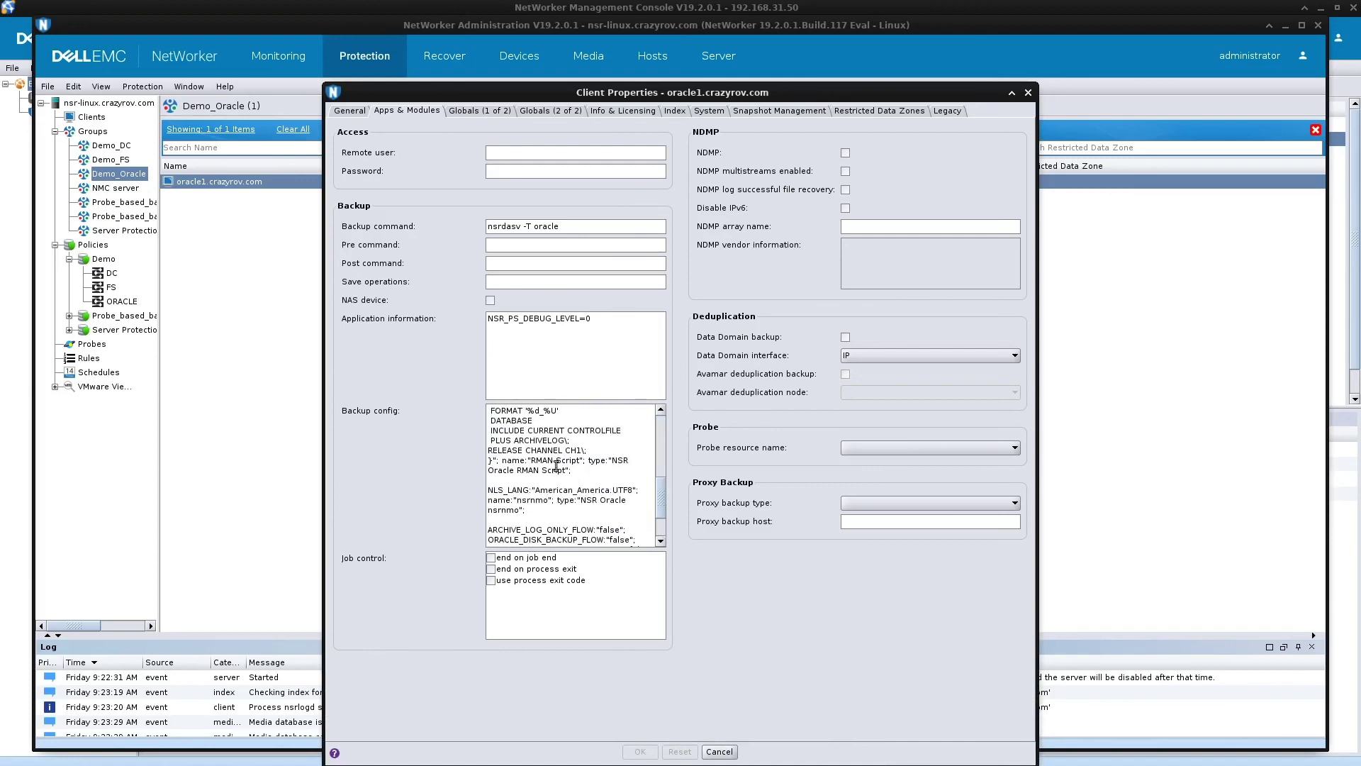
pyautogui.scroll(-2, 554, 464)
pyautogui.scroll(1, 554, 464)
pyautogui.tripleClick(513, 433)
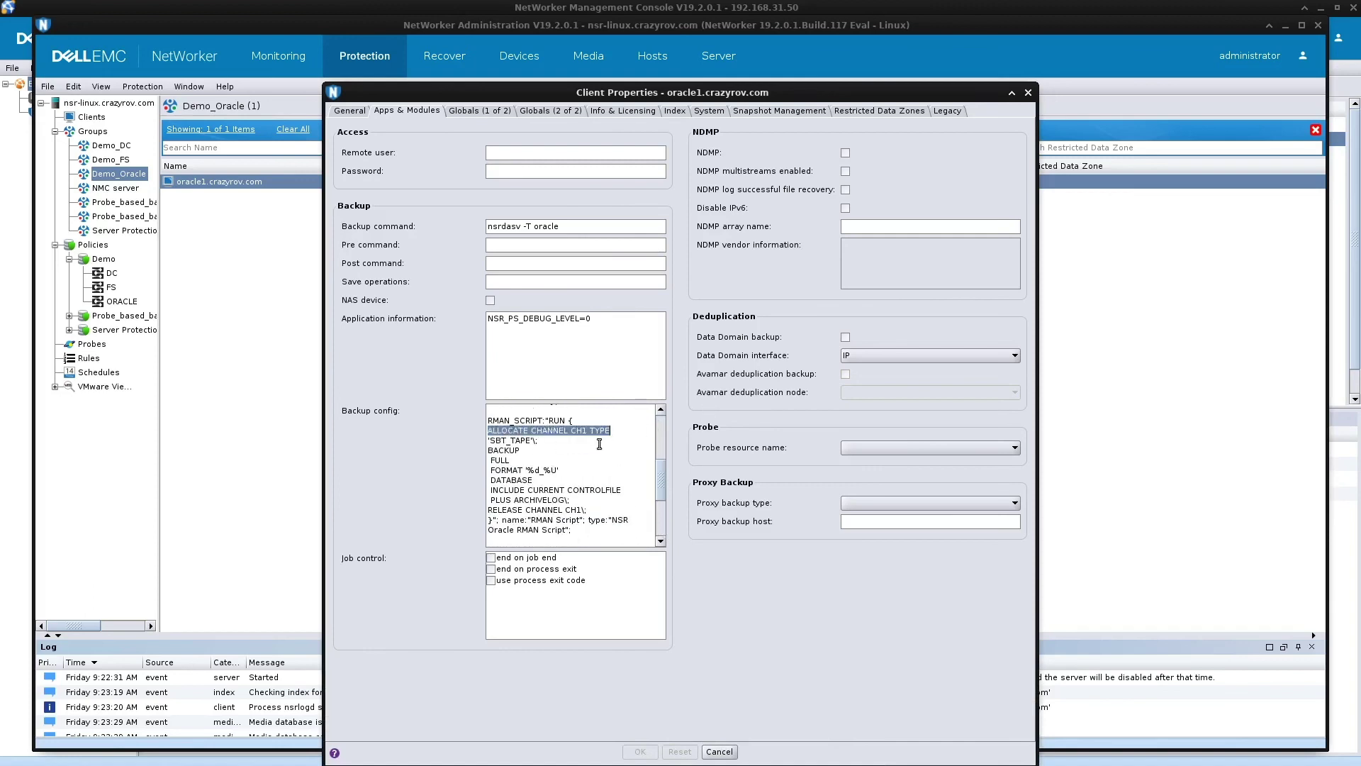
pyautogui.click(573, 445)
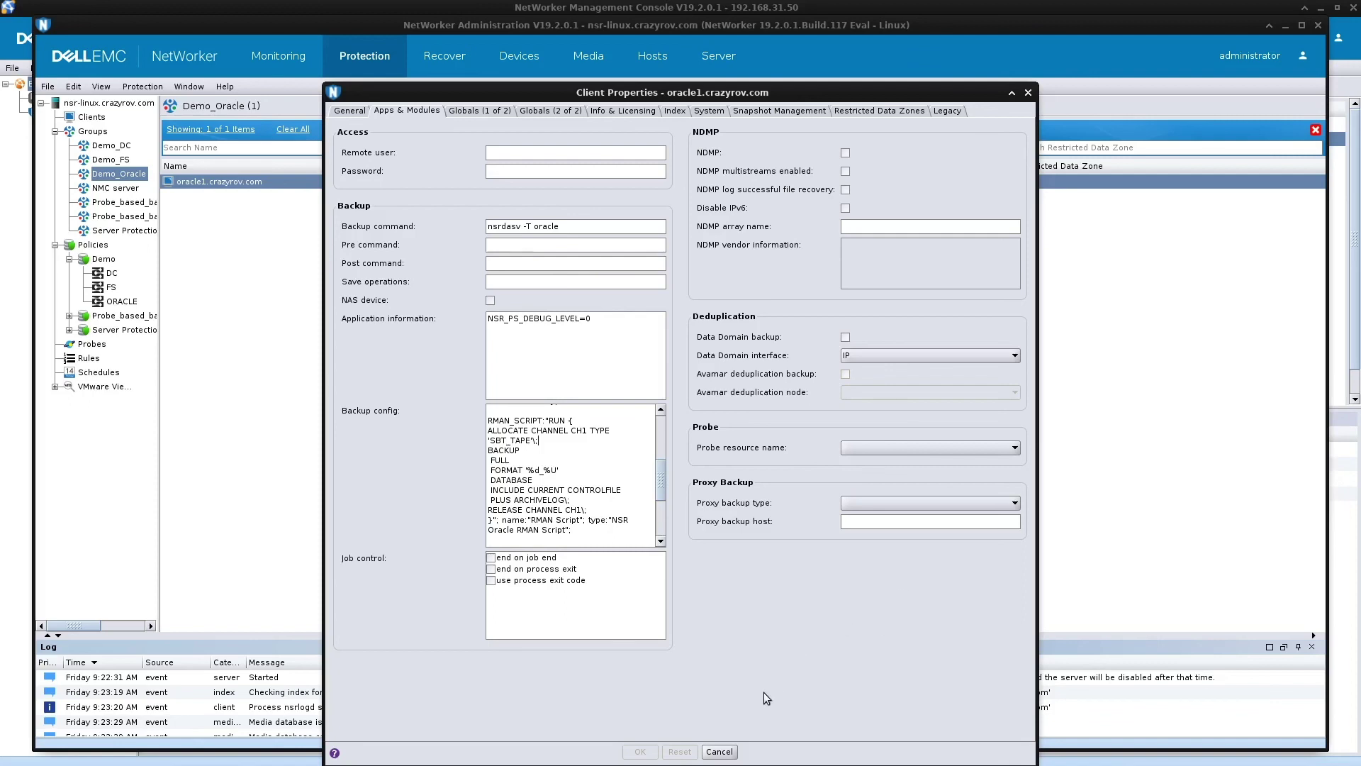
pyautogui.click(730, 752)
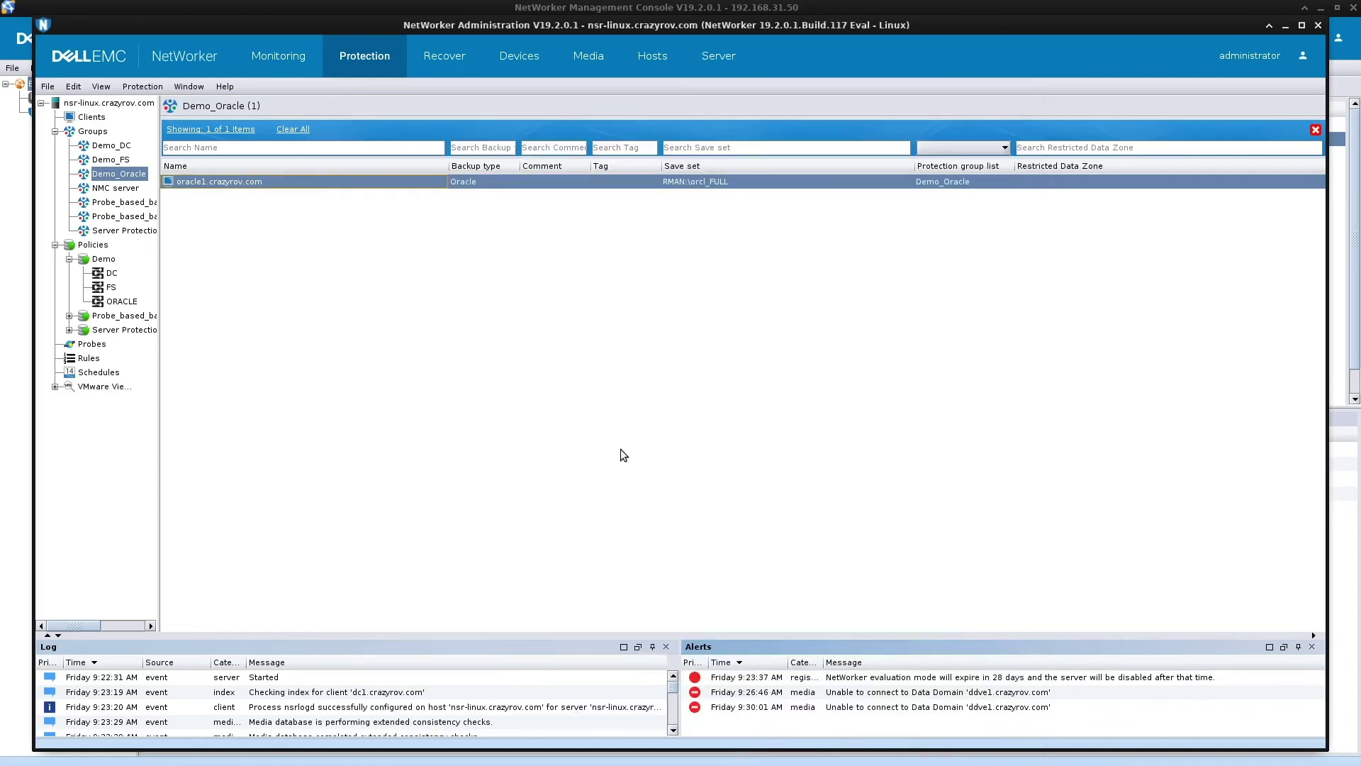